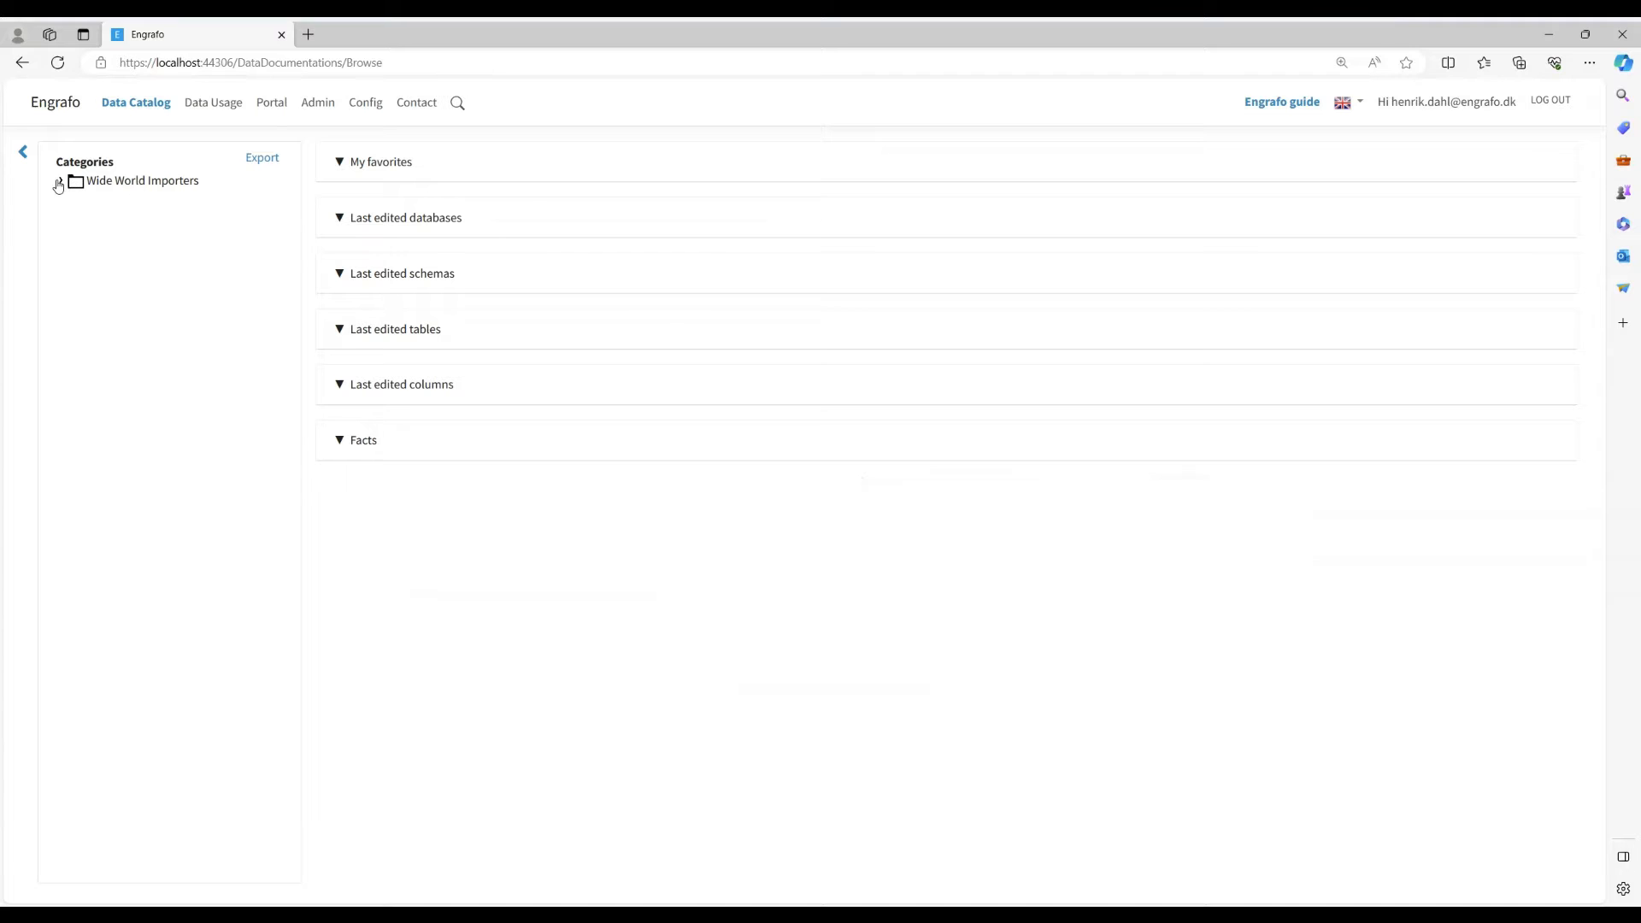
- Create a SQL Server connection described "SQL connection to WWI" with connection string "Server=LAPTOP-J9KMNE53;Database=engrafo_net_db_wideworldimporters;Trusted_Connection=True;"
{"action": "left_click", "coordinate": [60, 183]}
{"action": "left_click", "coordinate": [323, 105]}
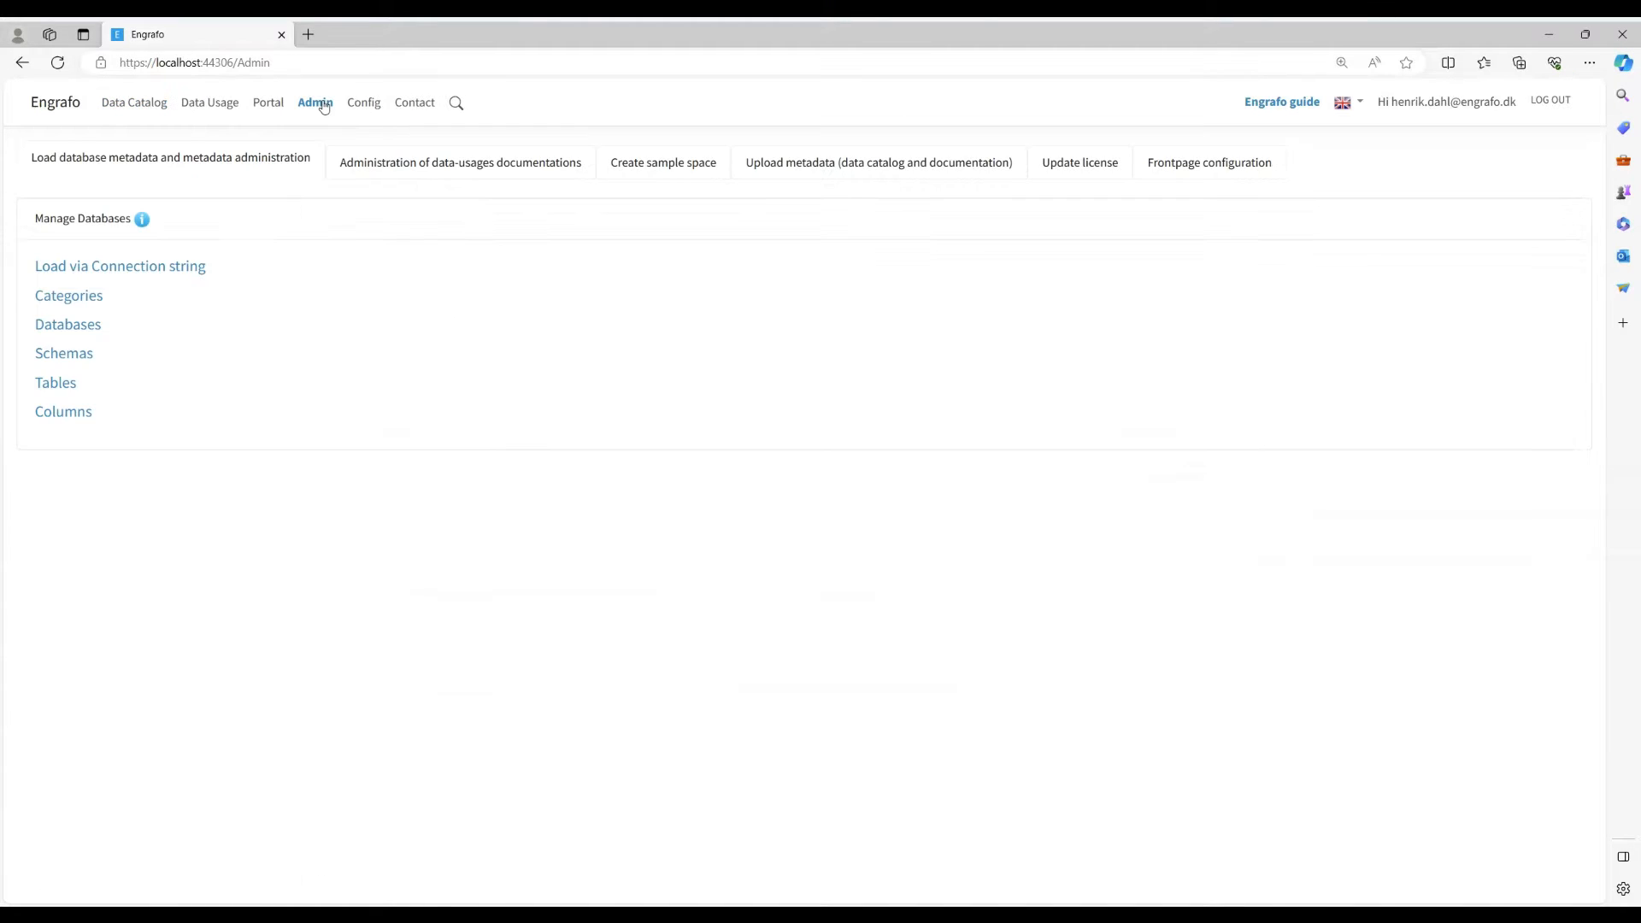
{"action": "left_click", "coordinate": [83, 268]}
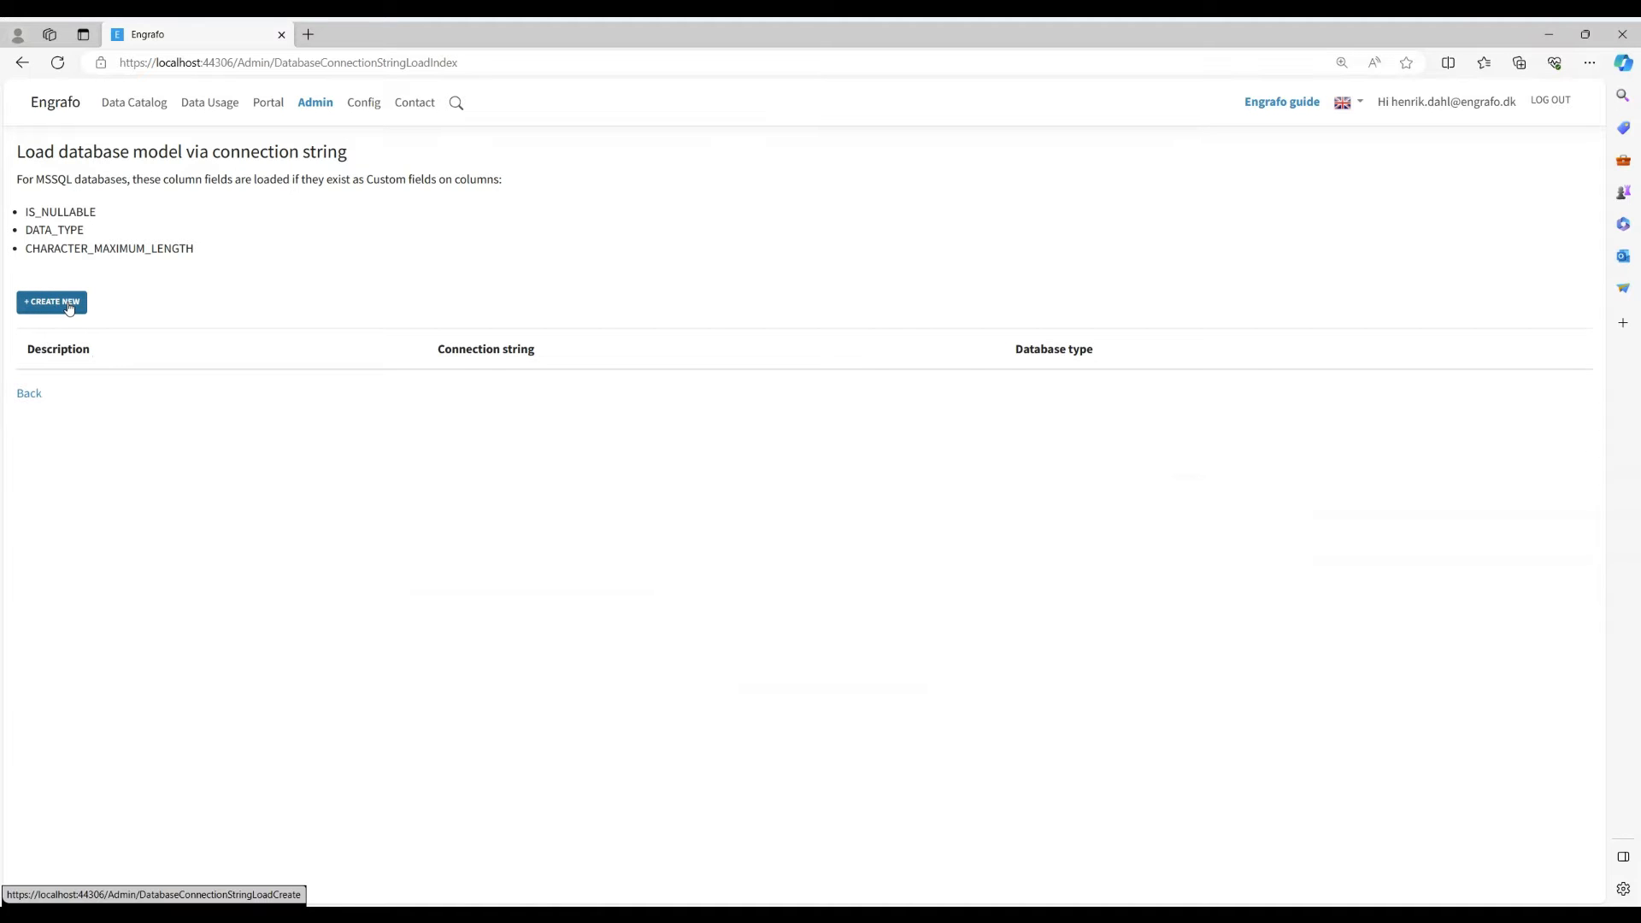
{"action": "left_click", "coordinate": [70, 309]}
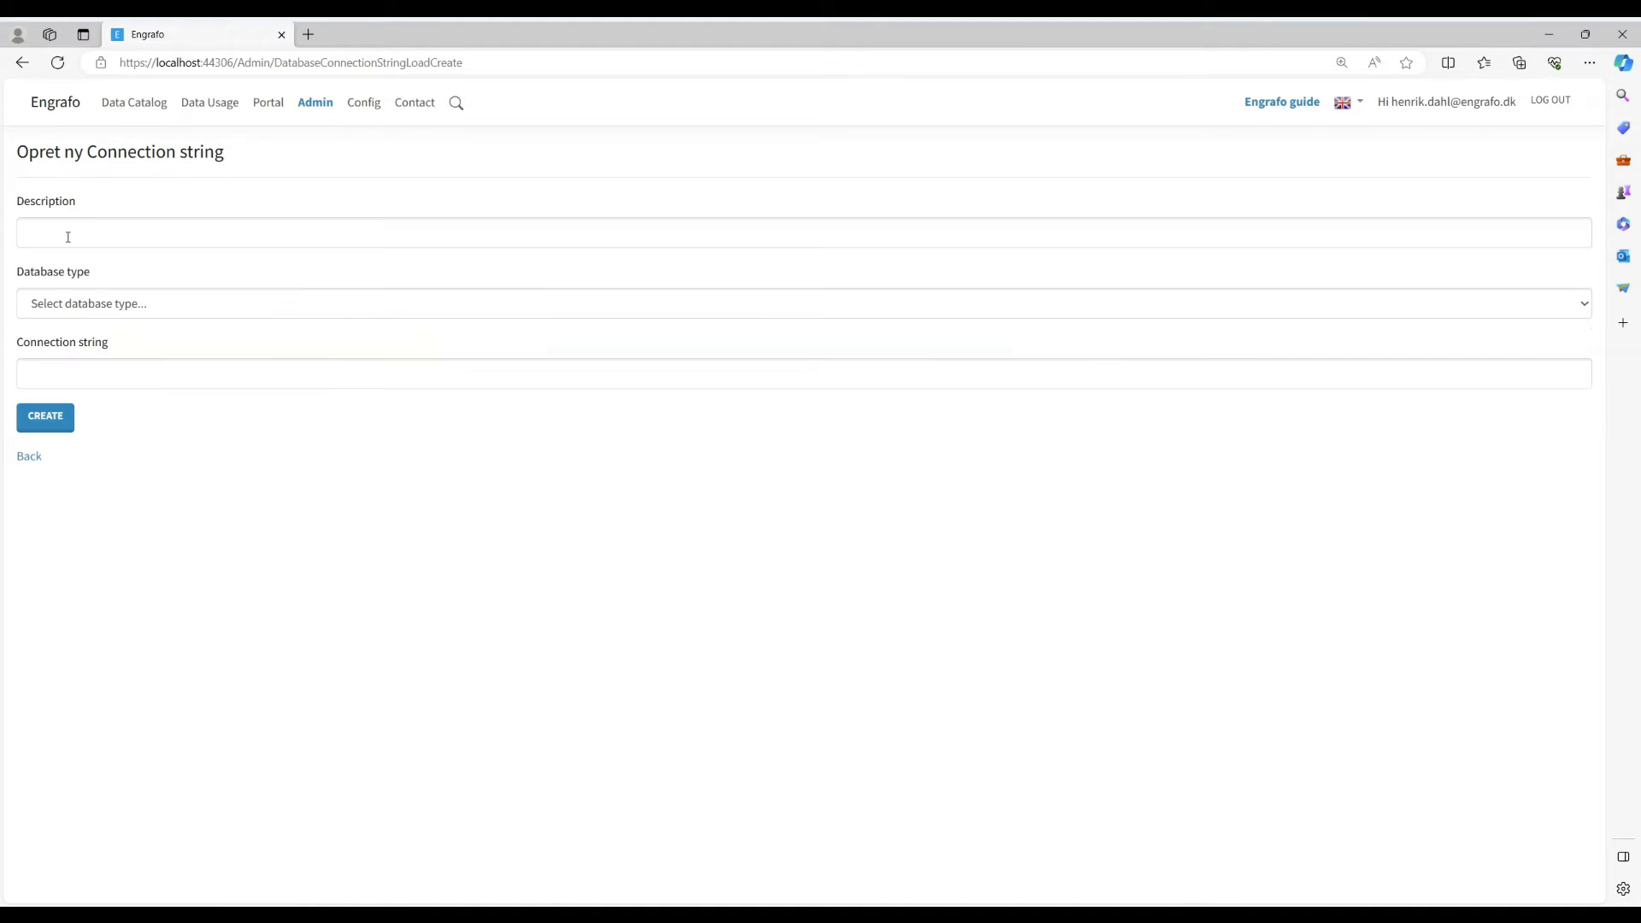
{"action": "left_click", "coordinate": [67, 236]}
{"action": "left_click", "coordinate": [74, 290]}
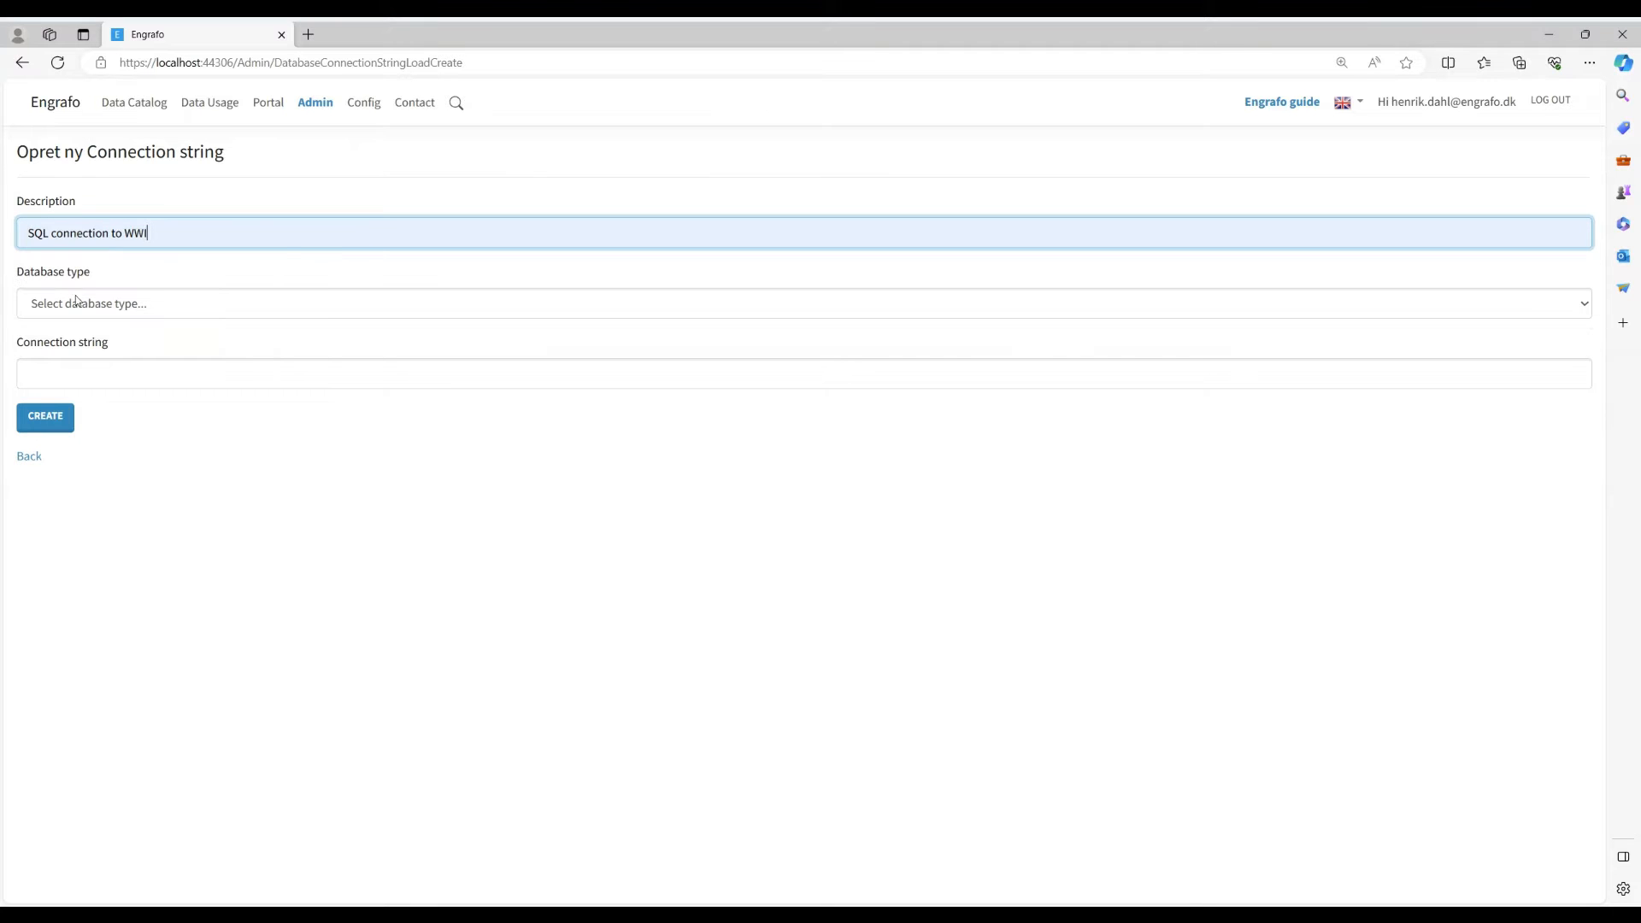
{"action": "key", "text": "Tab"}
{"action": "key", "text": "Down"}
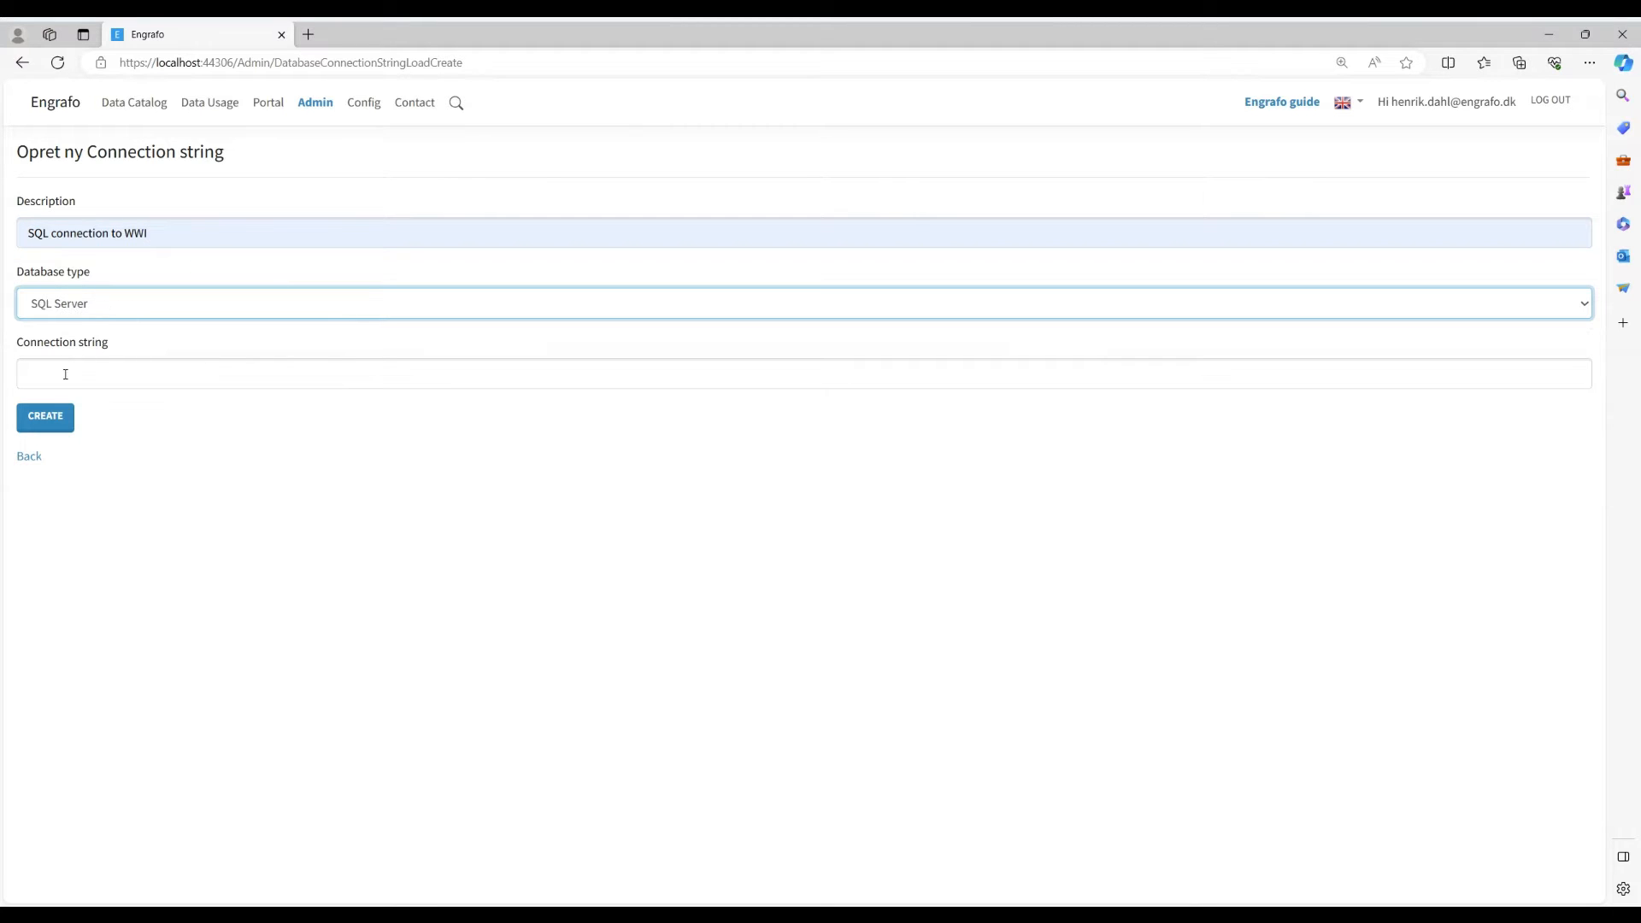
{"action": "left_click", "coordinate": [66, 376]}
{"action": "type", "text": "Server=LAPTOP-J9KMNE53;Database=engrafo_net_db_wideworldimporters;Trusted_Connection=True;"}
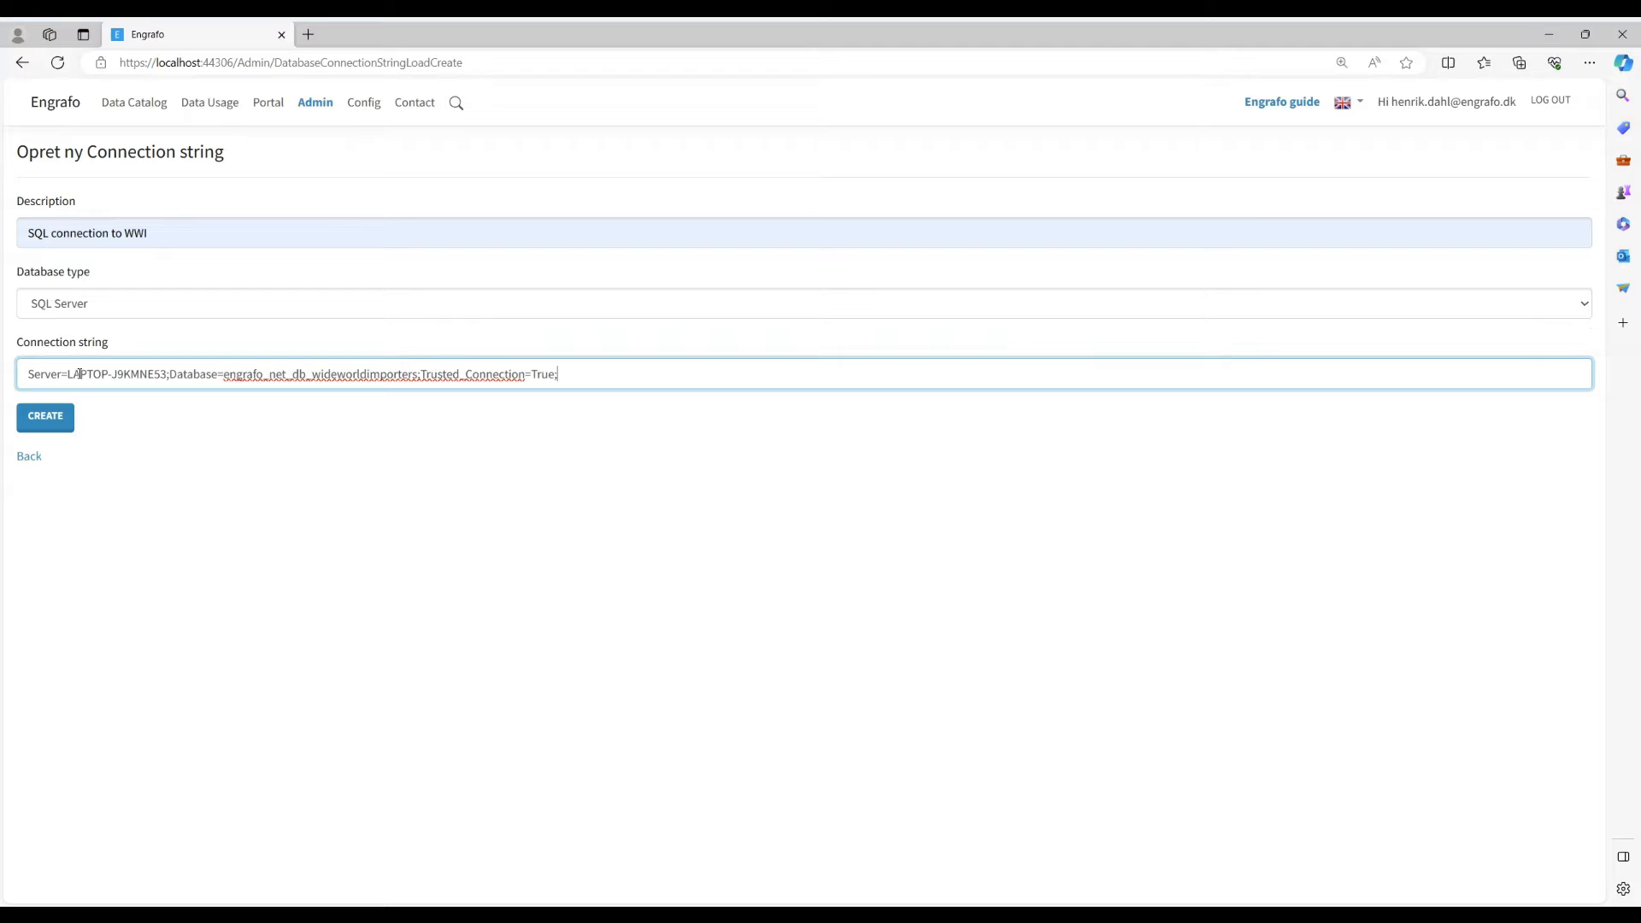
{"action": "left_click", "coordinate": [45, 417]}
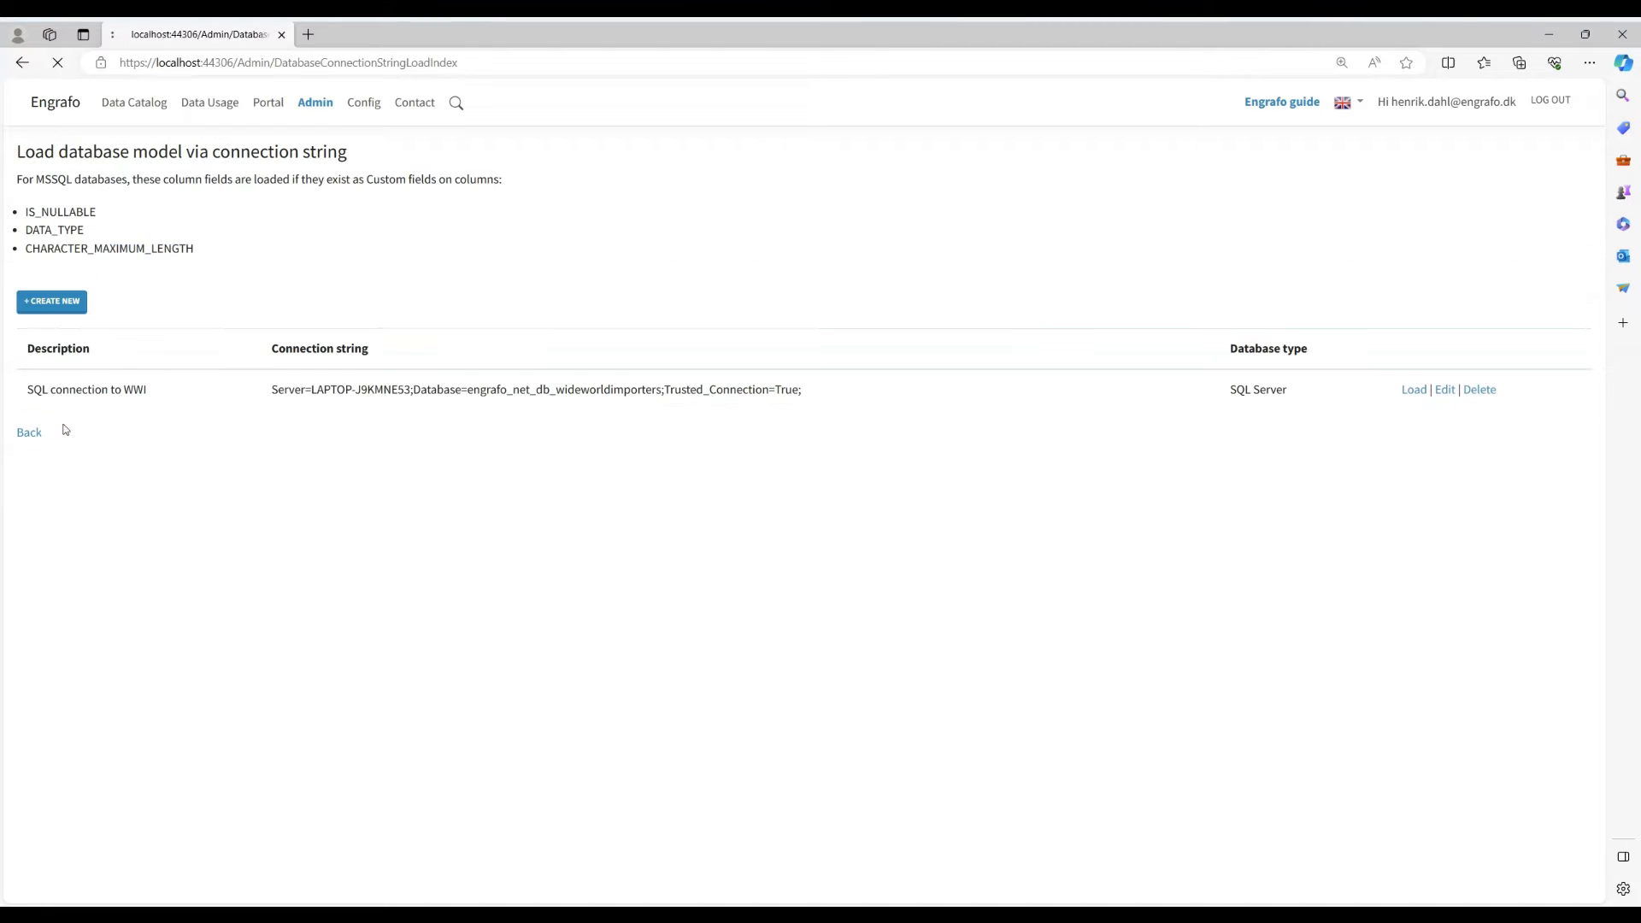
- Load the data model of the SQL connection to WWI into the Wide World Importers category
{"action": "left_click", "coordinate": [1414, 391]}
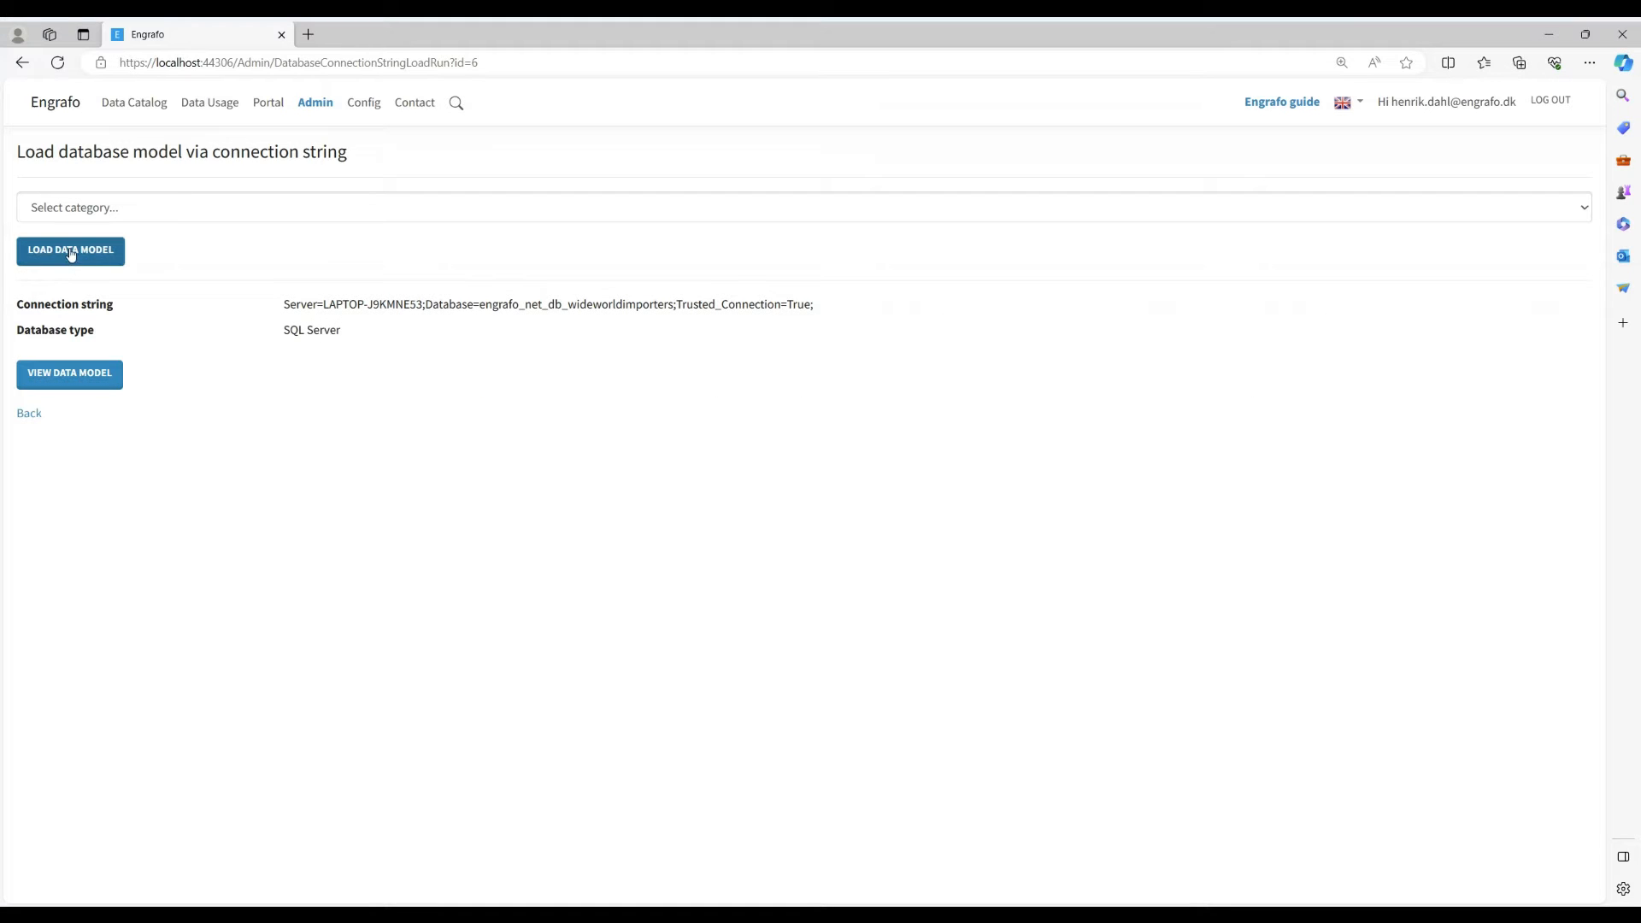
{"action": "left_click", "coordinate": [74, 206]}
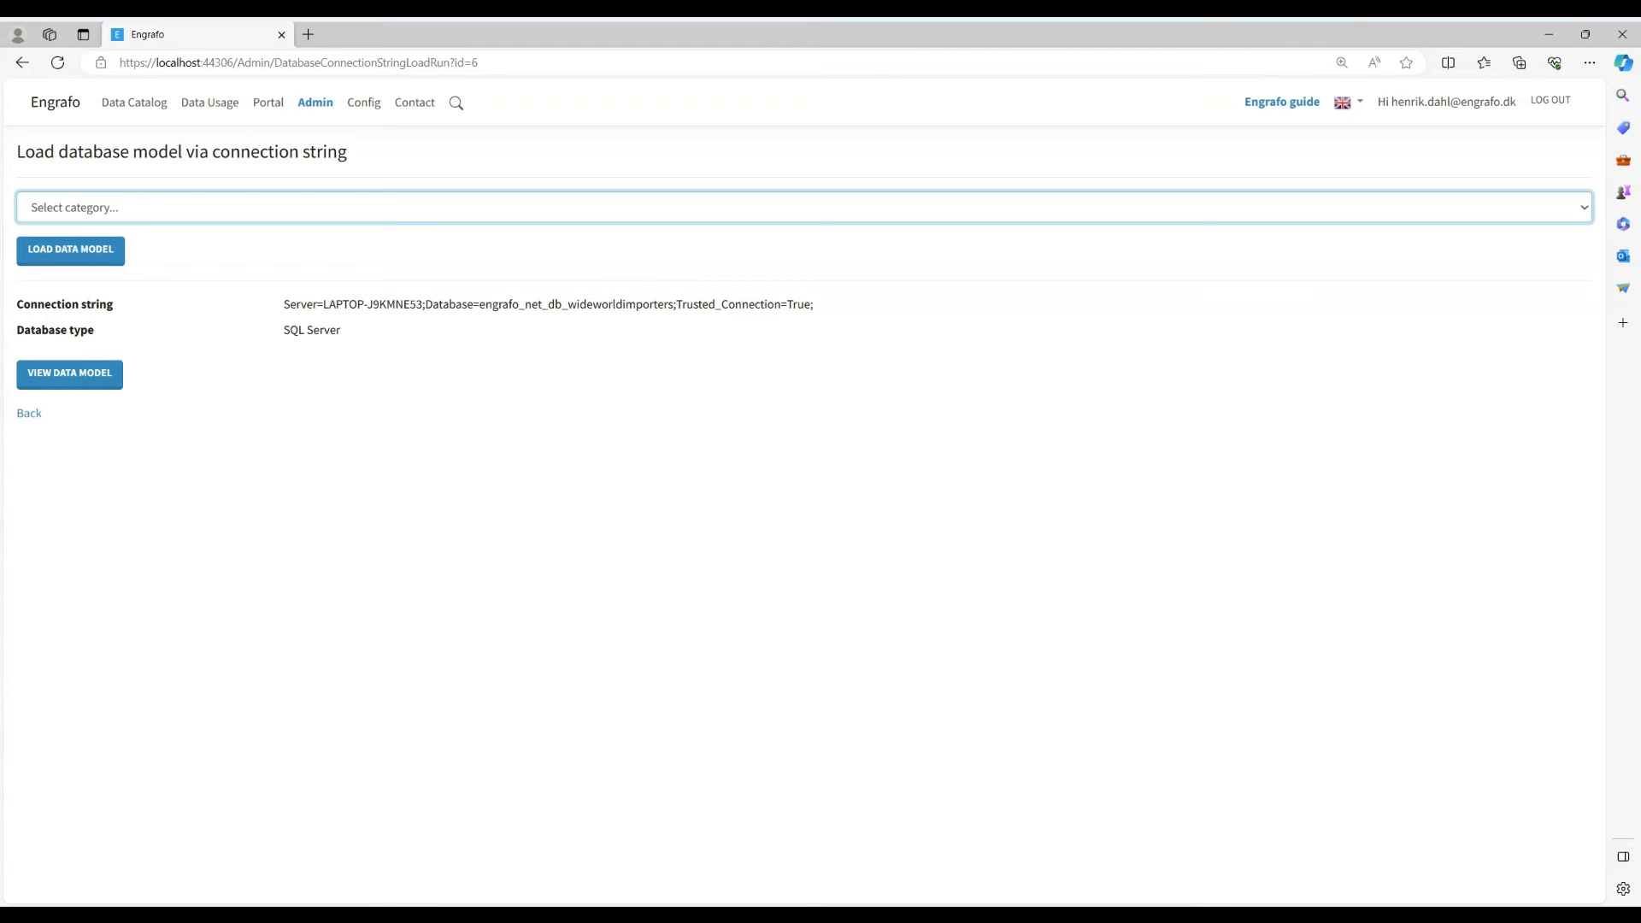
{"action": "key", "text": "Down"}
{"action": "left_click", "coordinate": [60, 250]}
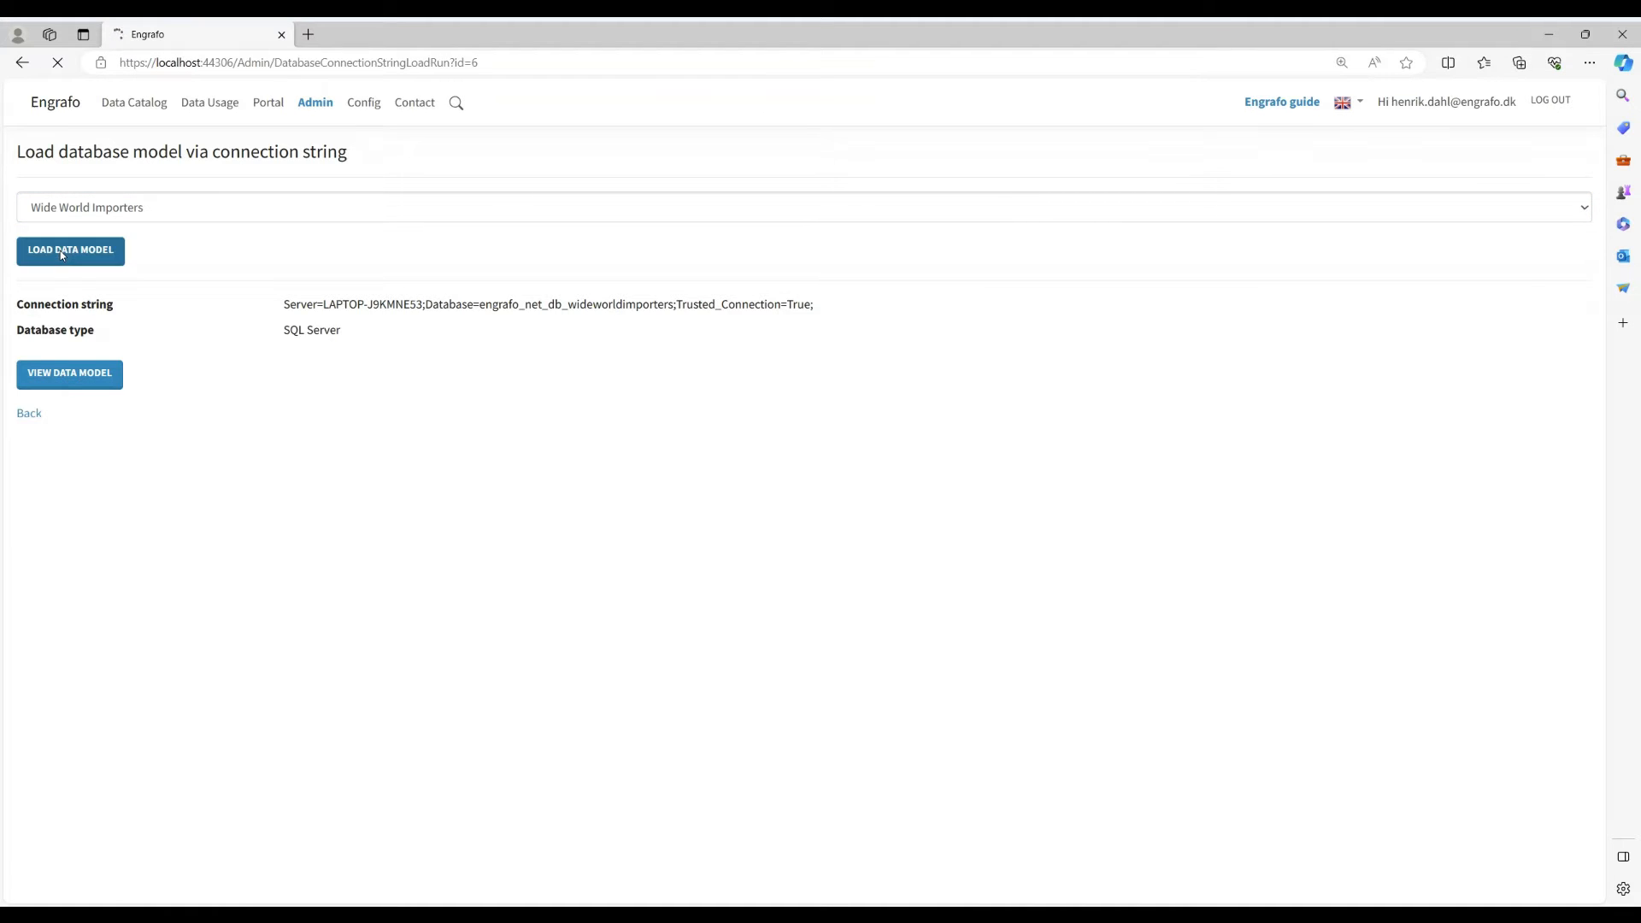
- Examine the loaded engrafo_net_db_wideworldimporters database in the data catalog, including the Application and Purchasing schemas and the columns of the Cities table
{"action": "left_click", "coordinate": [132, 109]}
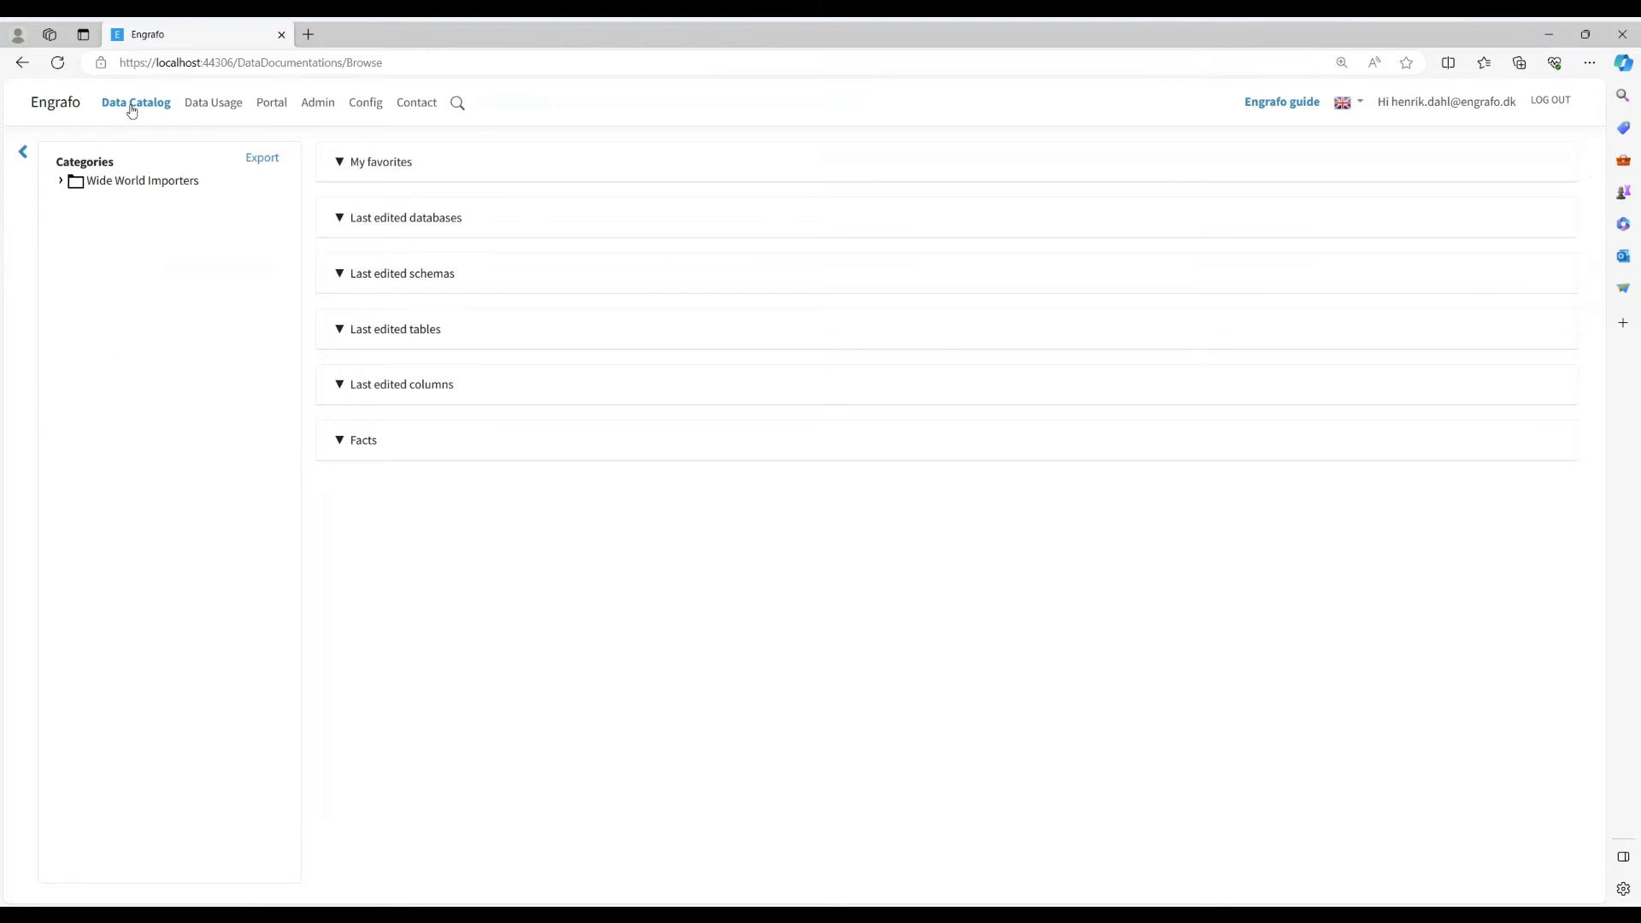
{"action": "left_click", "coordinate": [63, 181]}
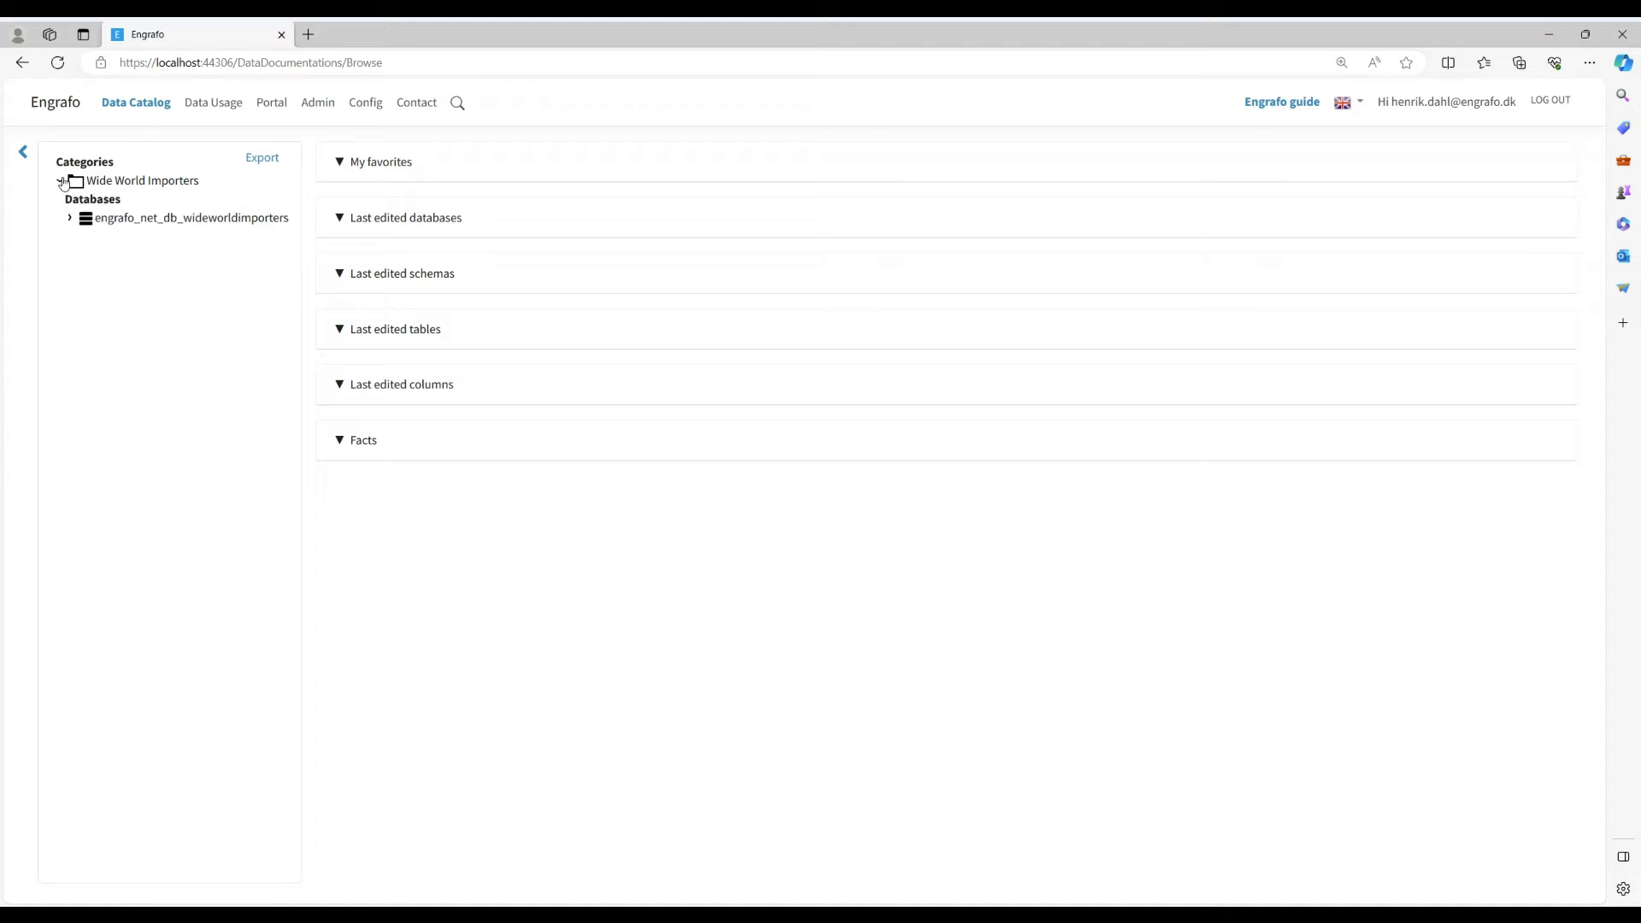
{"action": "left_click", "coordinate": [138, 220]}
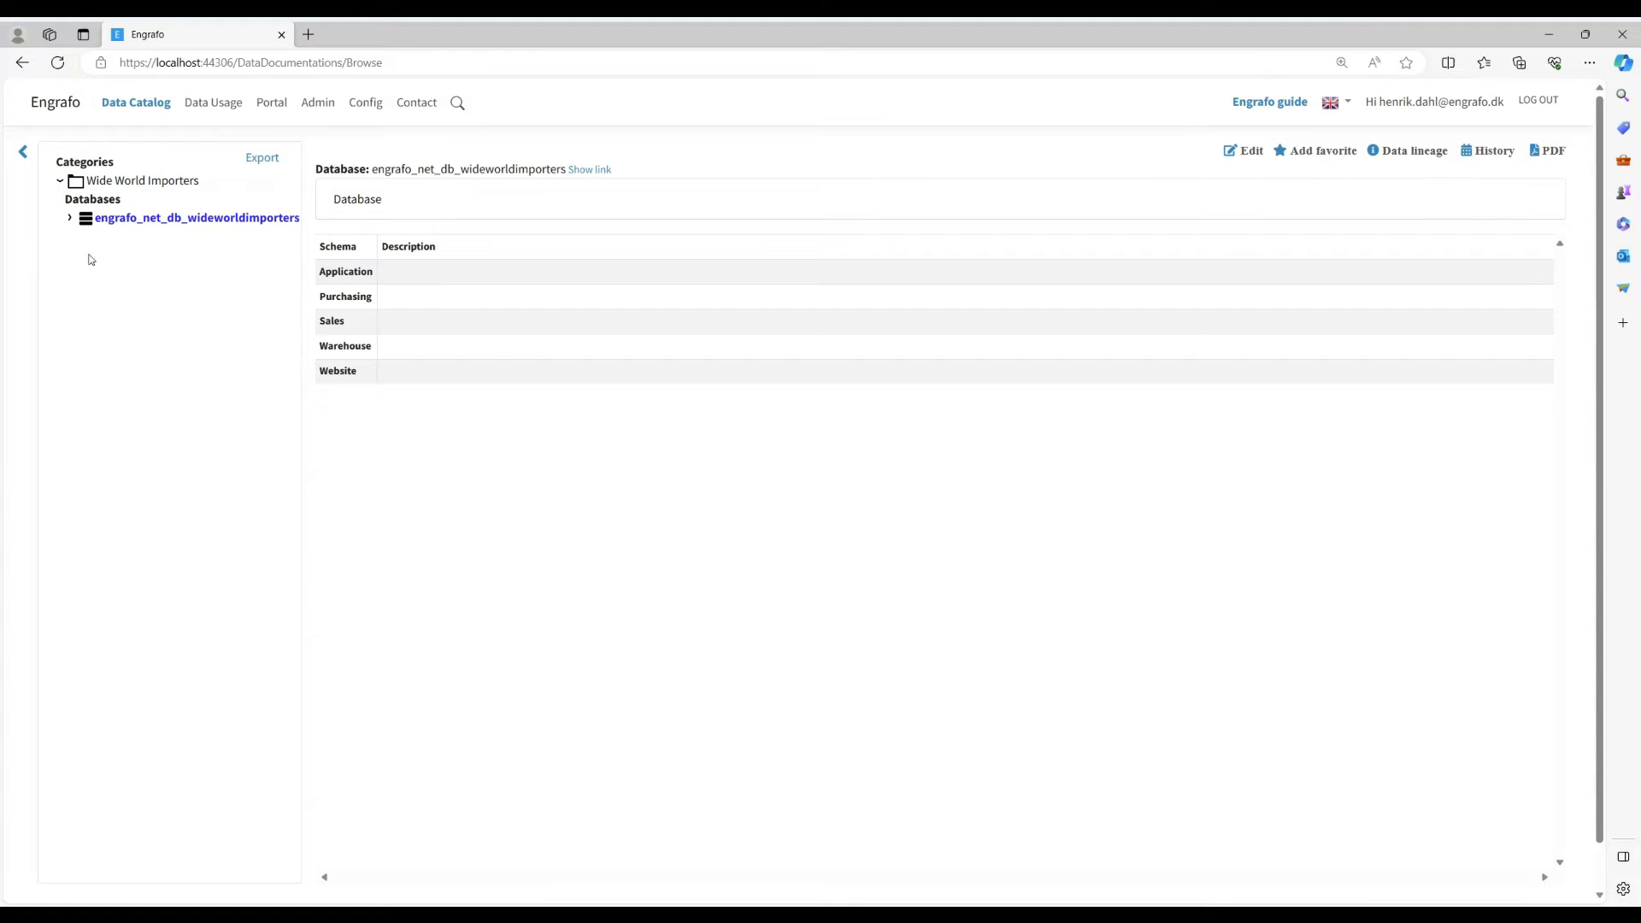
{"action": "left_click", "coordinate": [69, 221]}
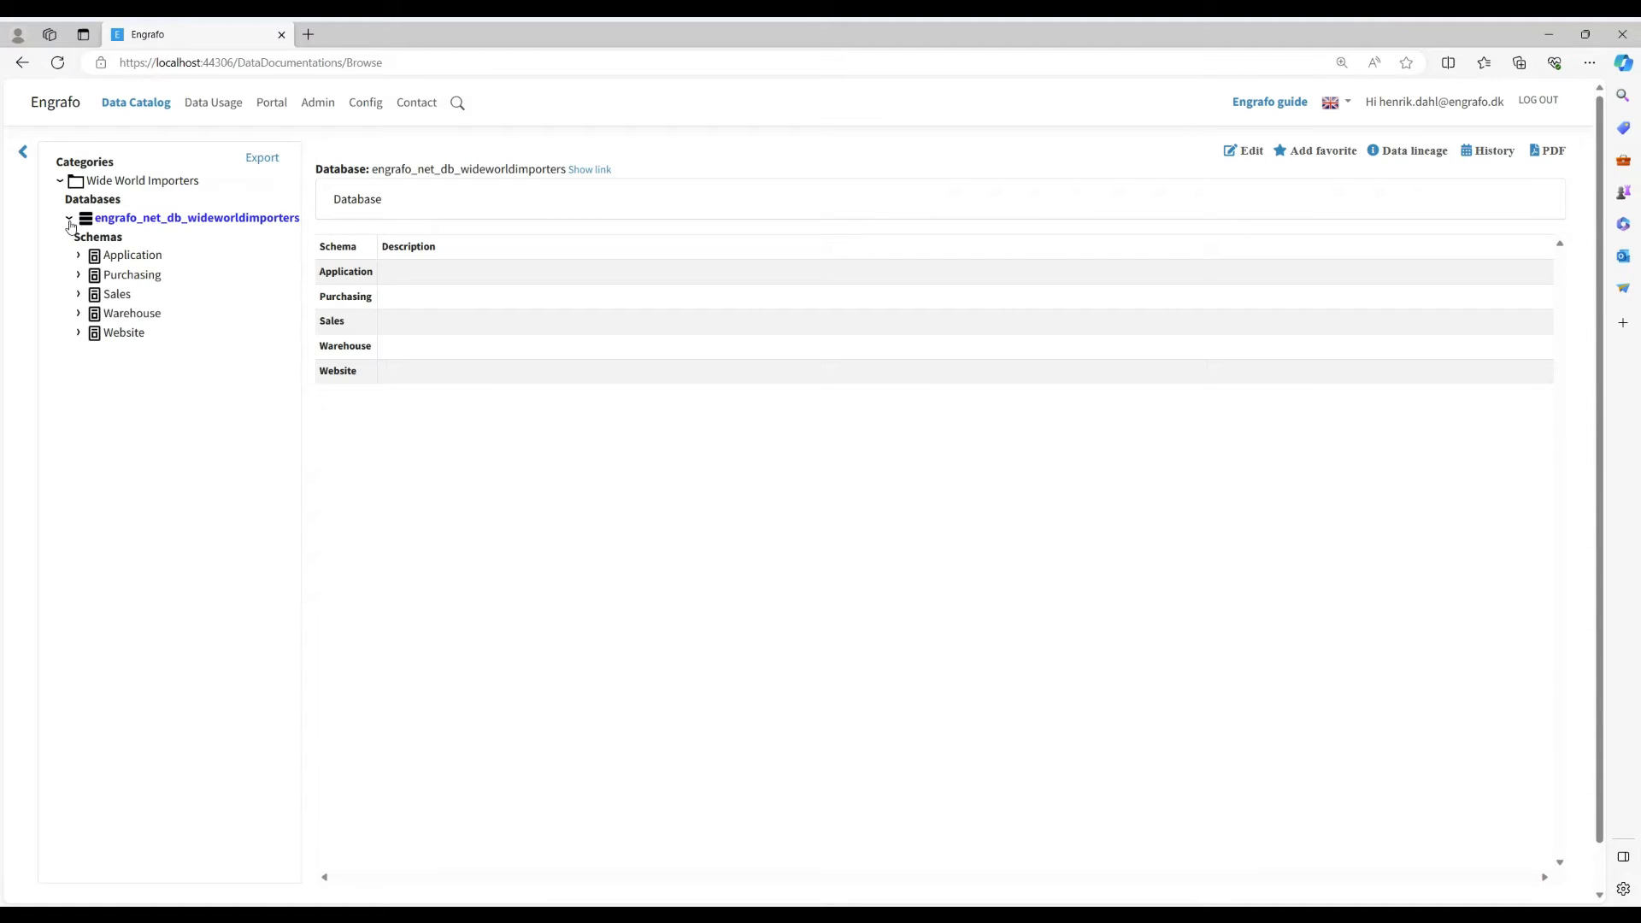
{"action": "left_click", "coordinate": [125, 256]}
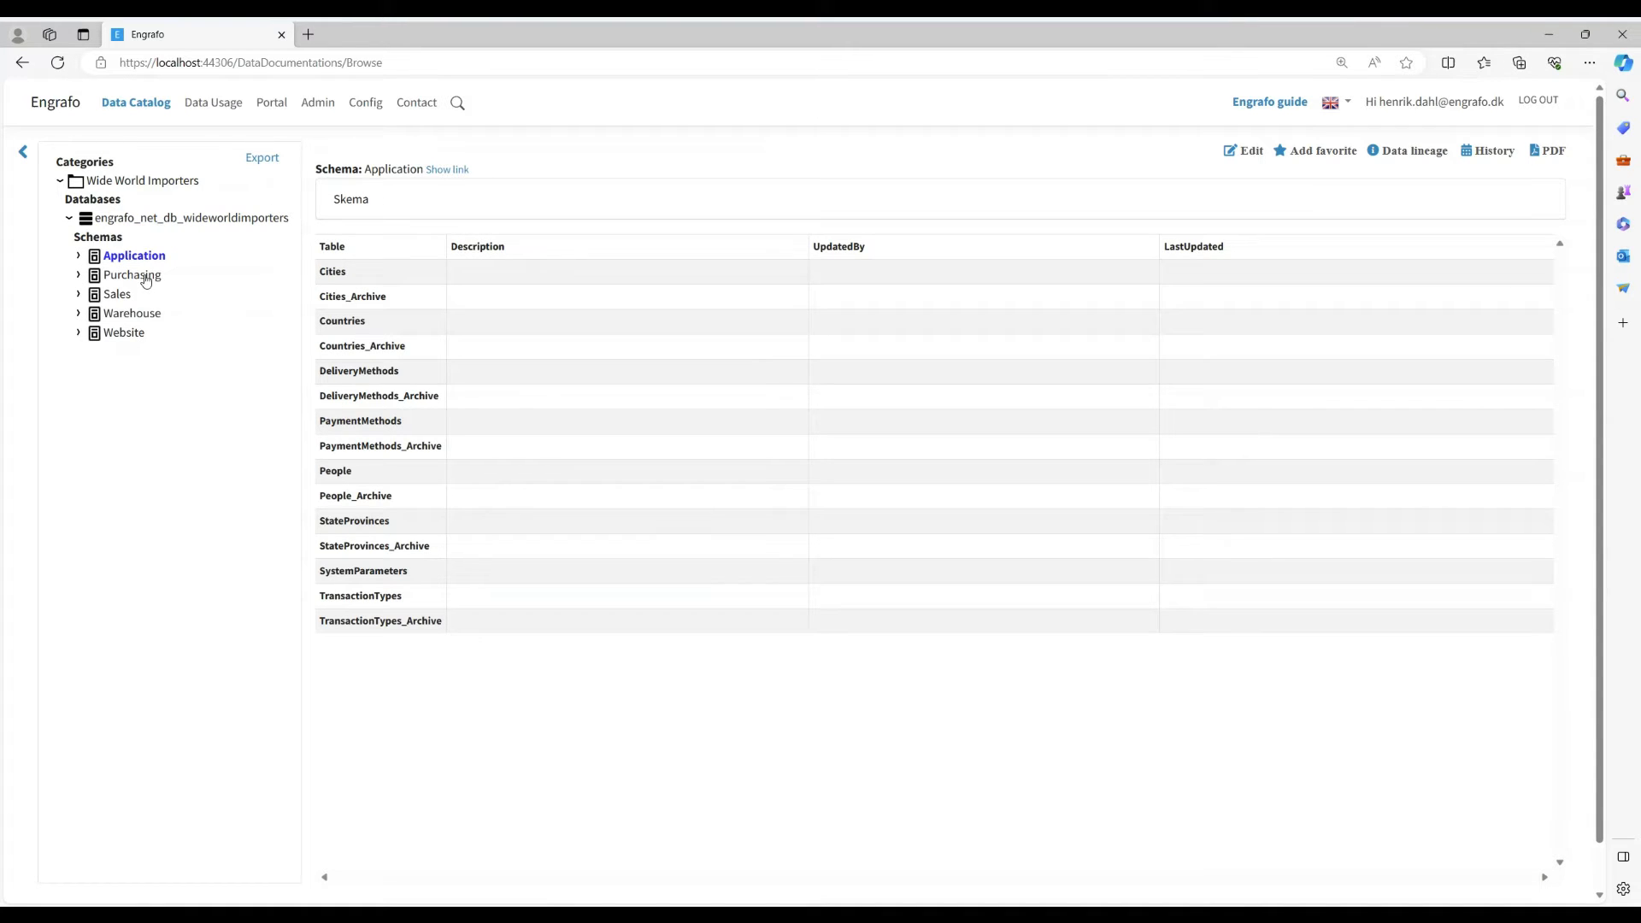
{"action": "left_click", "coordinate": [146, 282]}
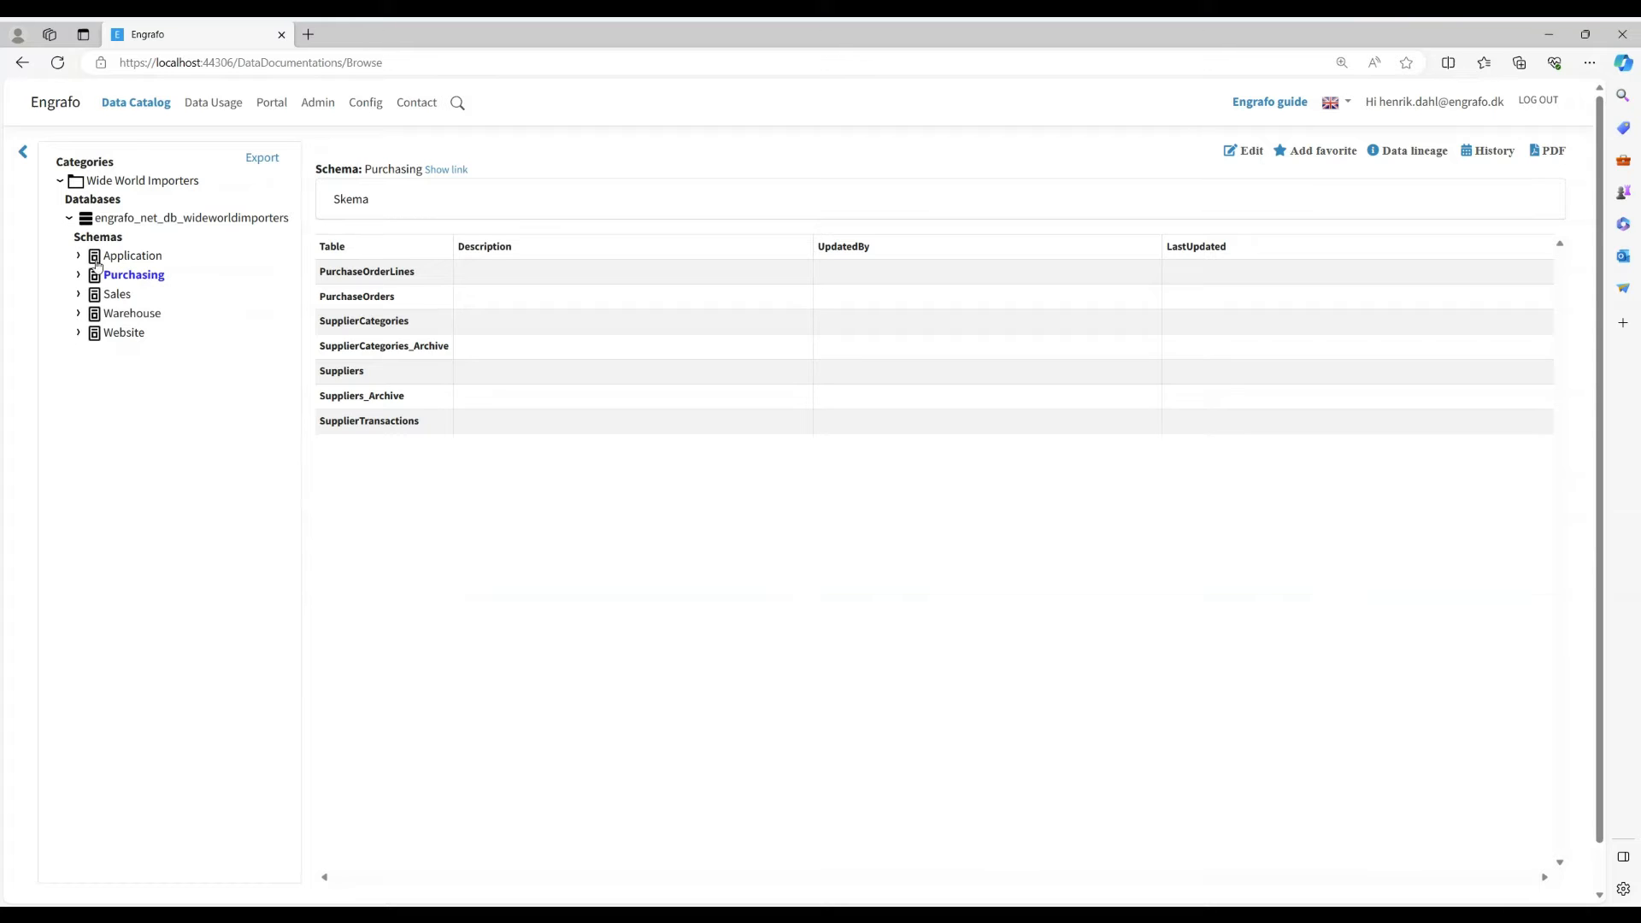
{"action": "left_click", "coordinate": [78, 256]}
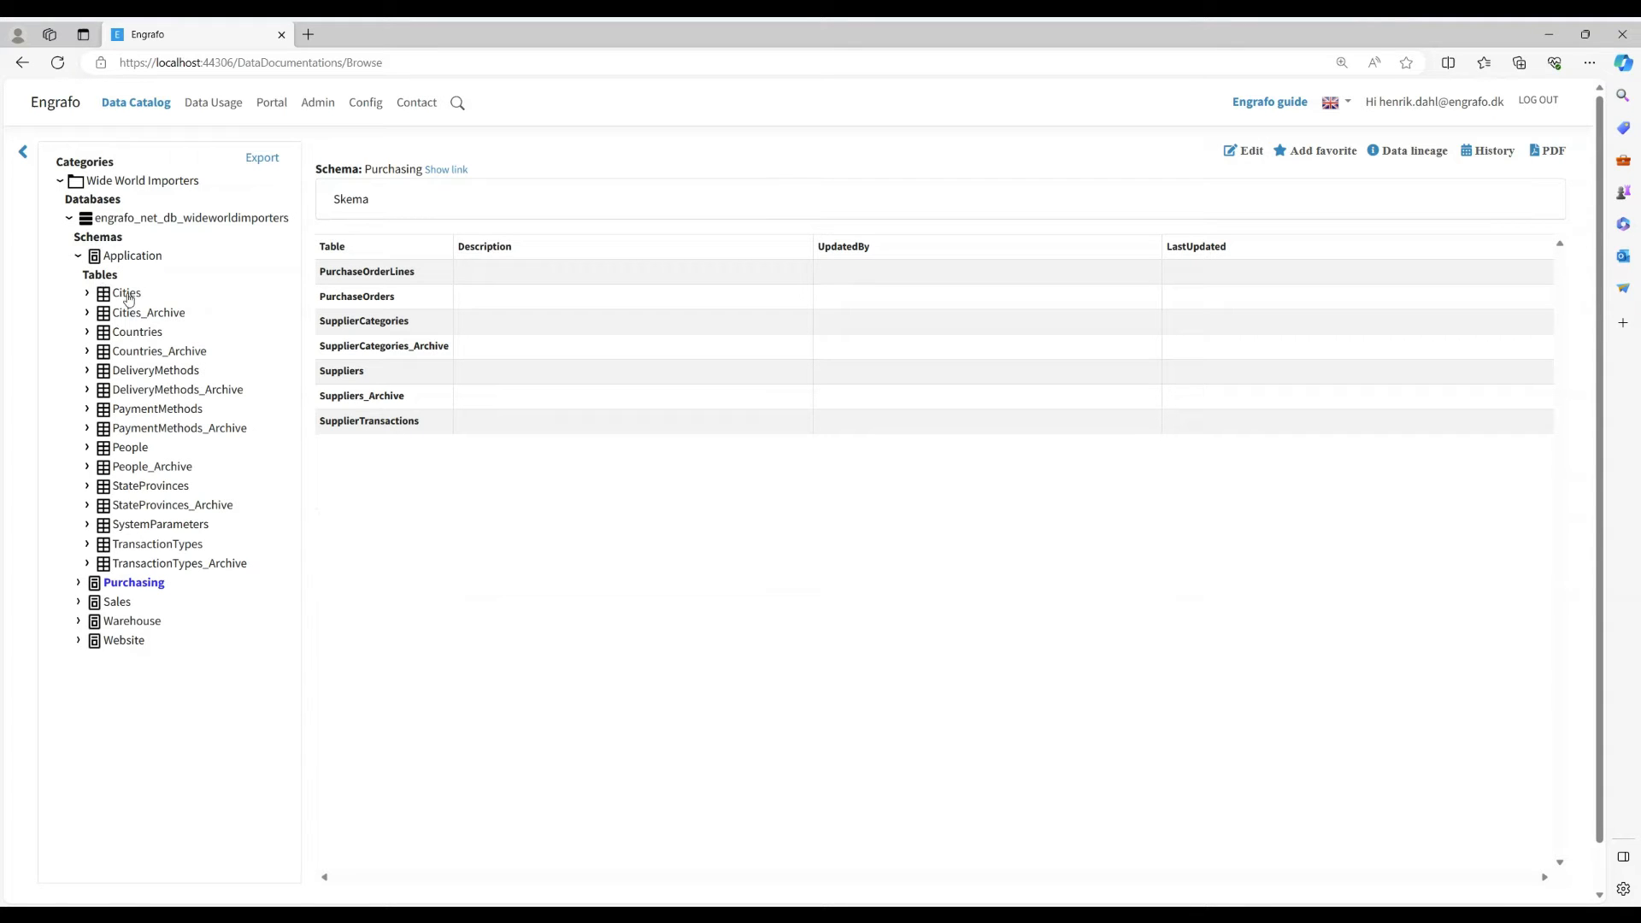
{"action": "left_click", "coordinate": [135, 296]}
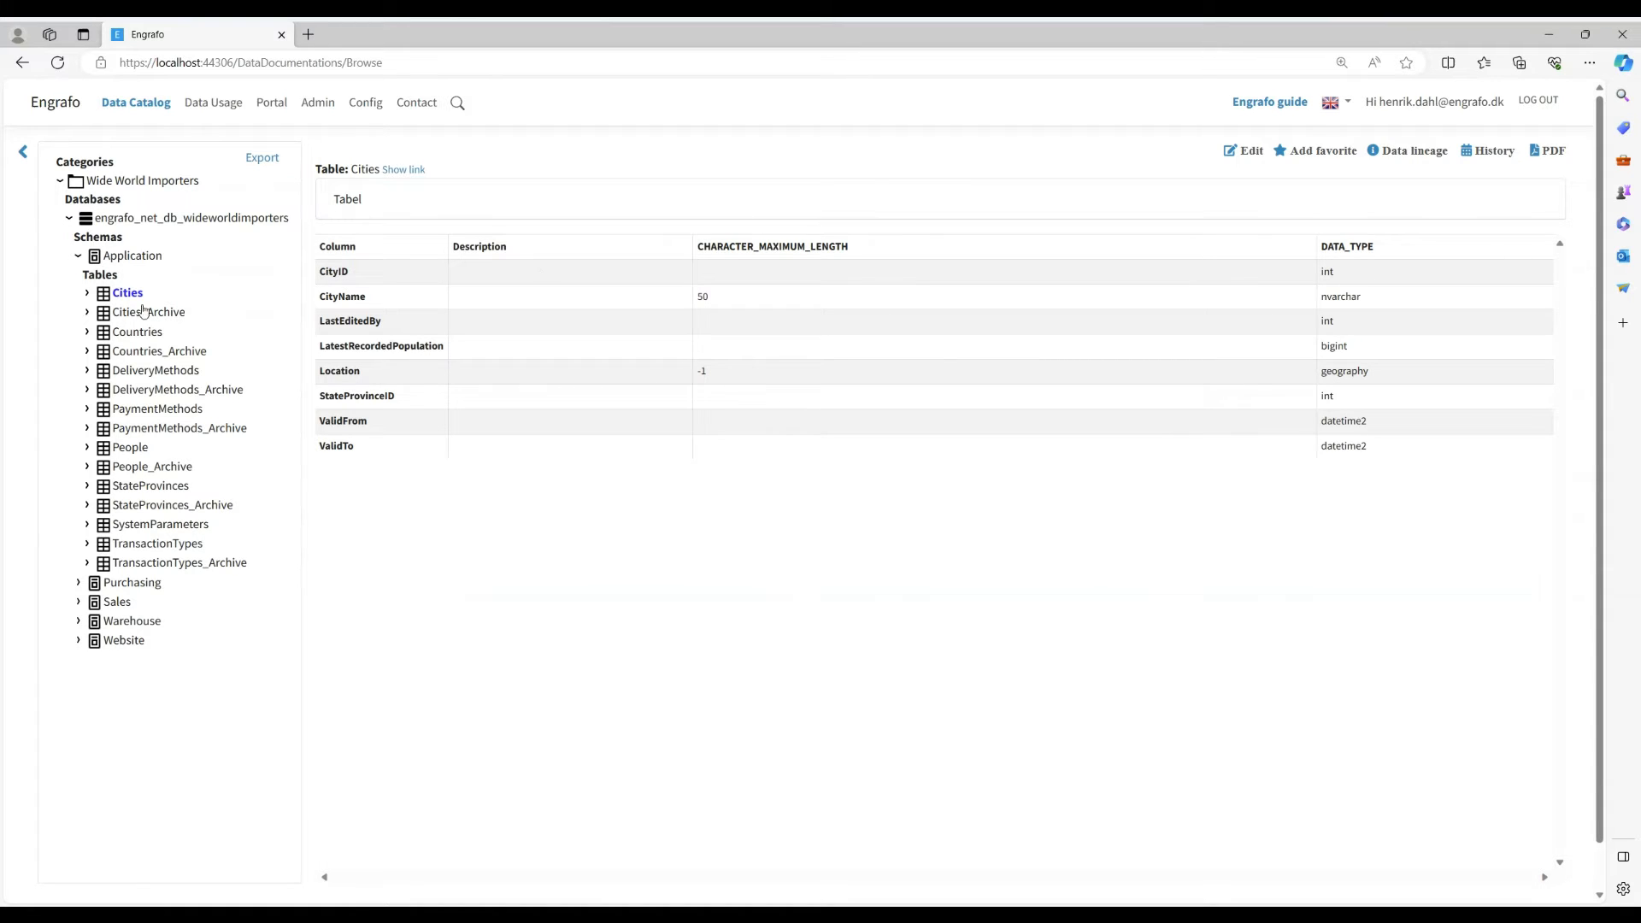
{"action": "left_click", "coordinate": [87, 294]}
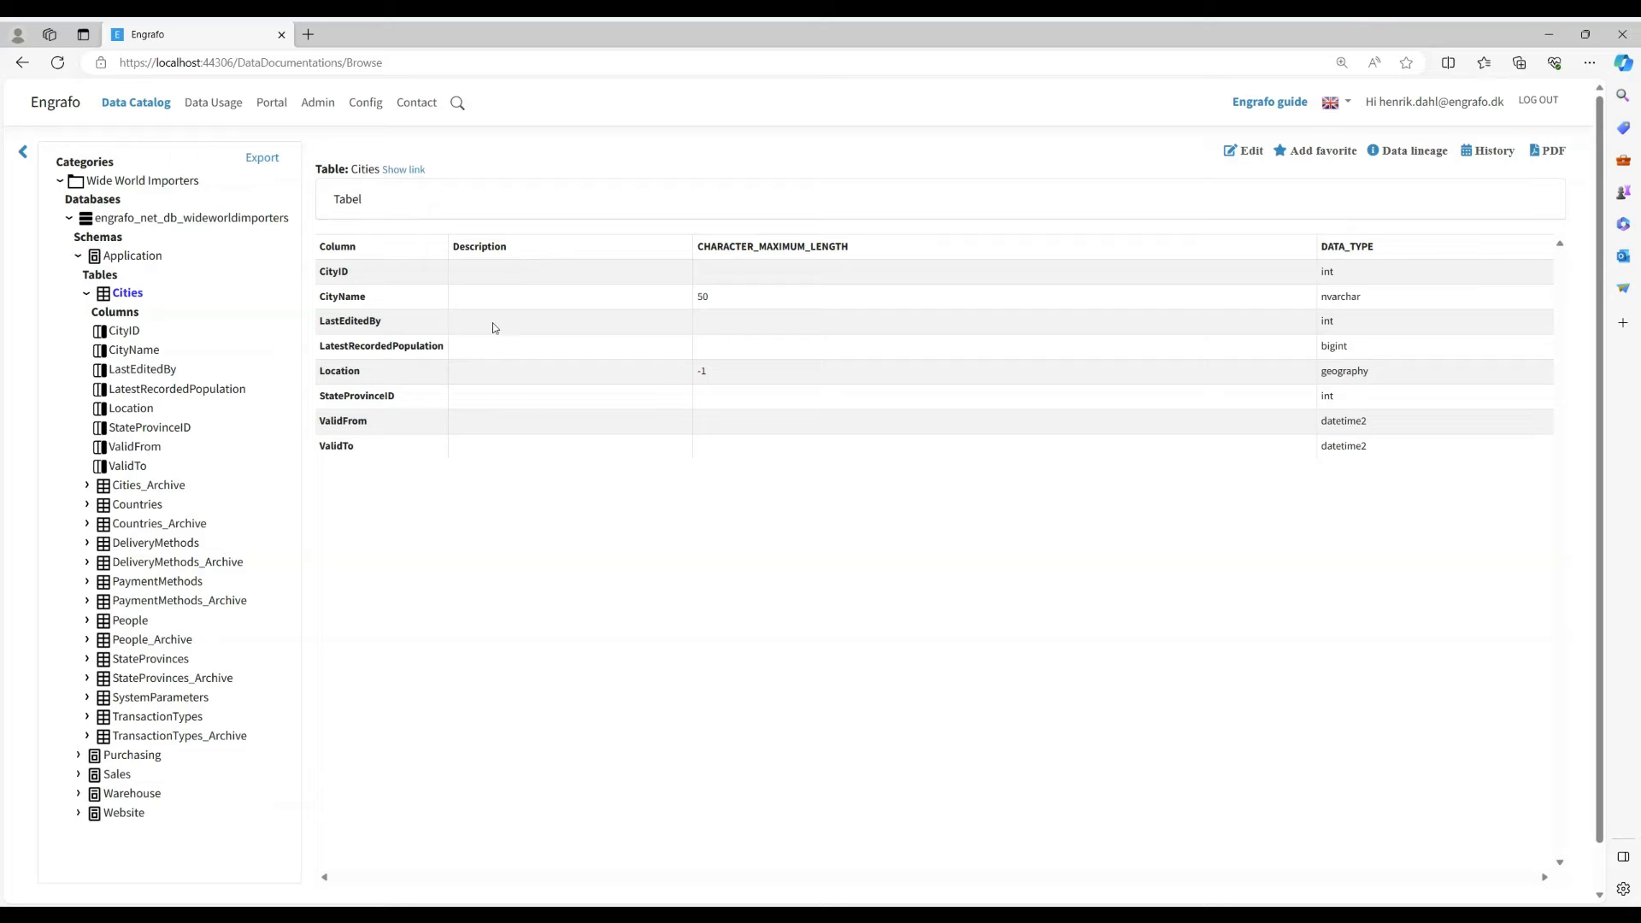
{"action": "left_click", "coordinate": [142, 259]}
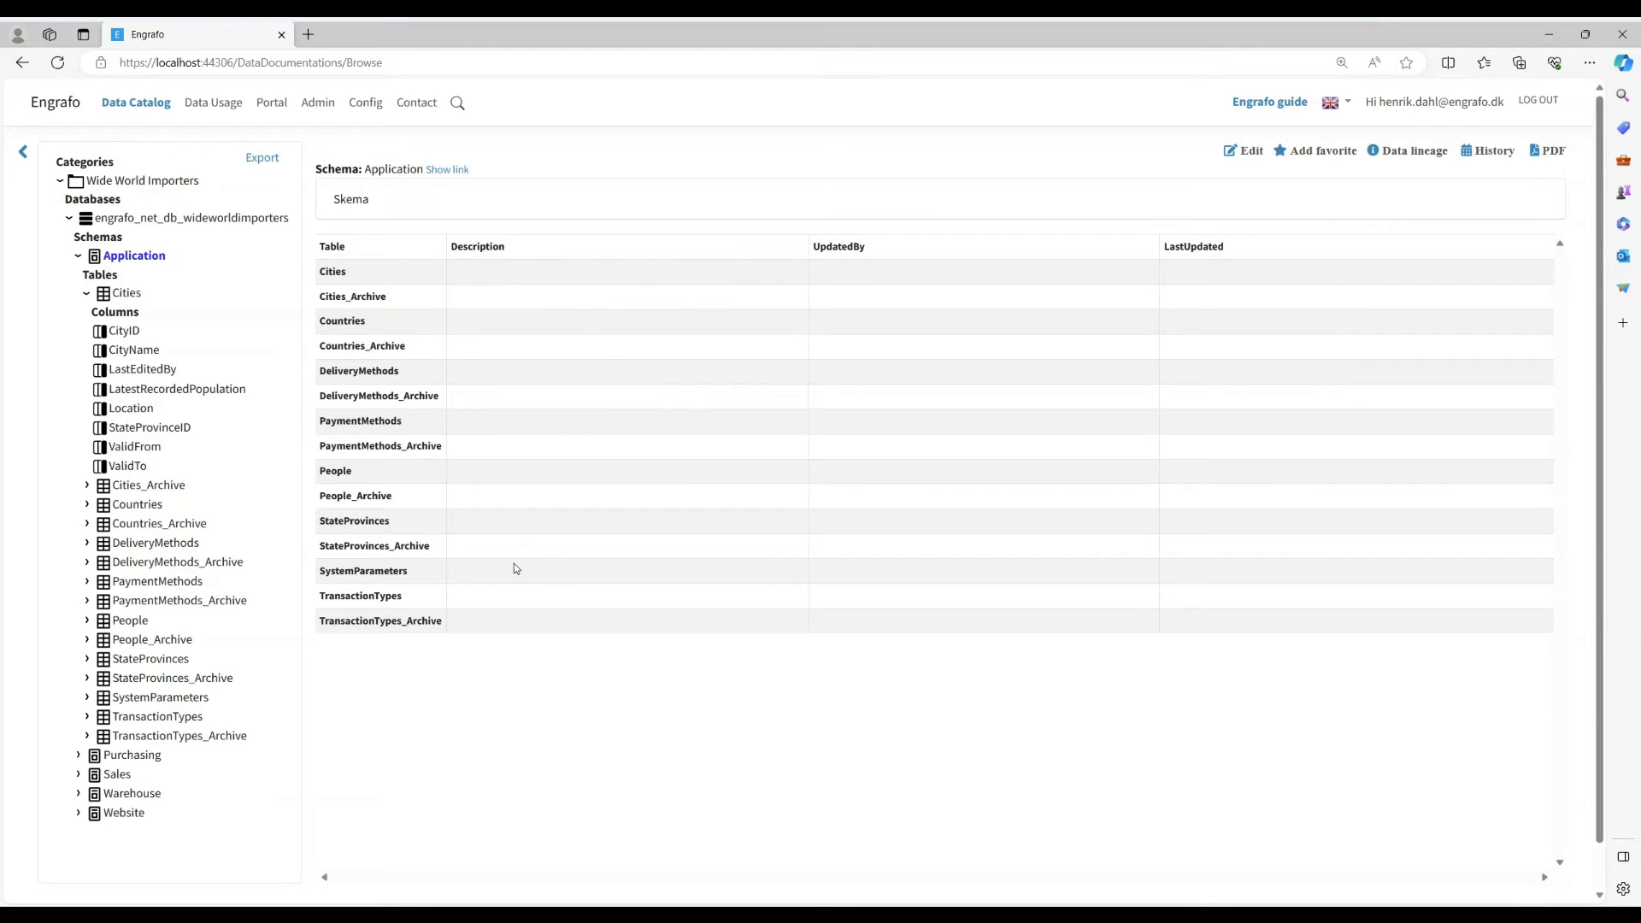
- Upload the metadata file "descriptions for WWI data catalog.csv" for bulk load with a semicolon (;) as separator
{"action": "left_click", "coordinate": [322, 106]}
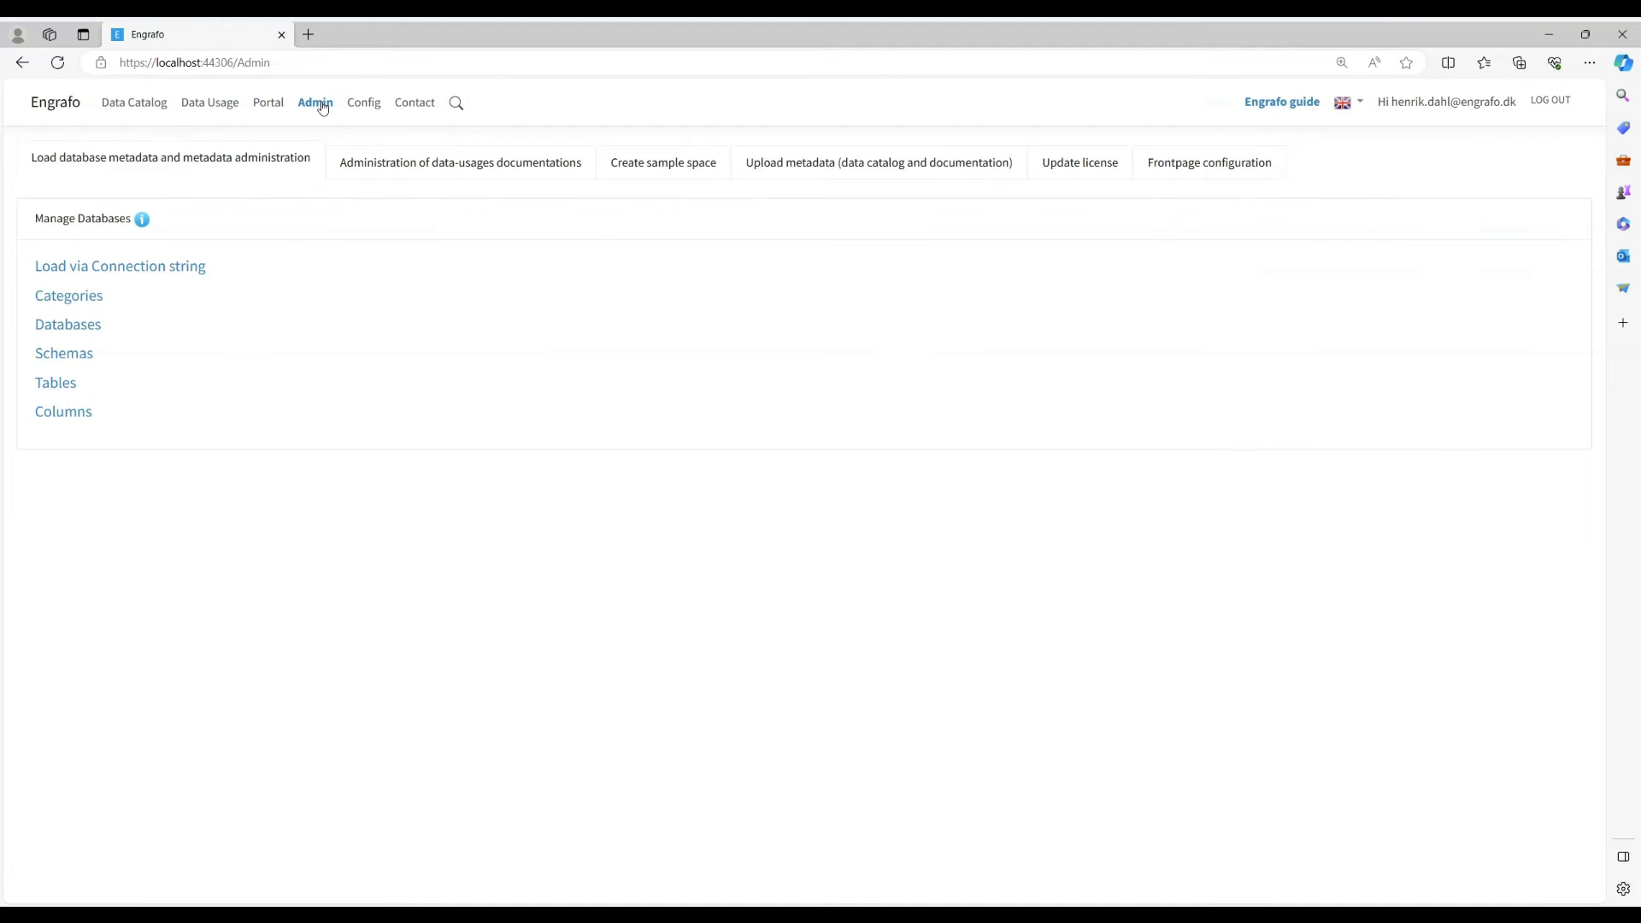
{"action": "left_click", "coordinate": [848, 166]}
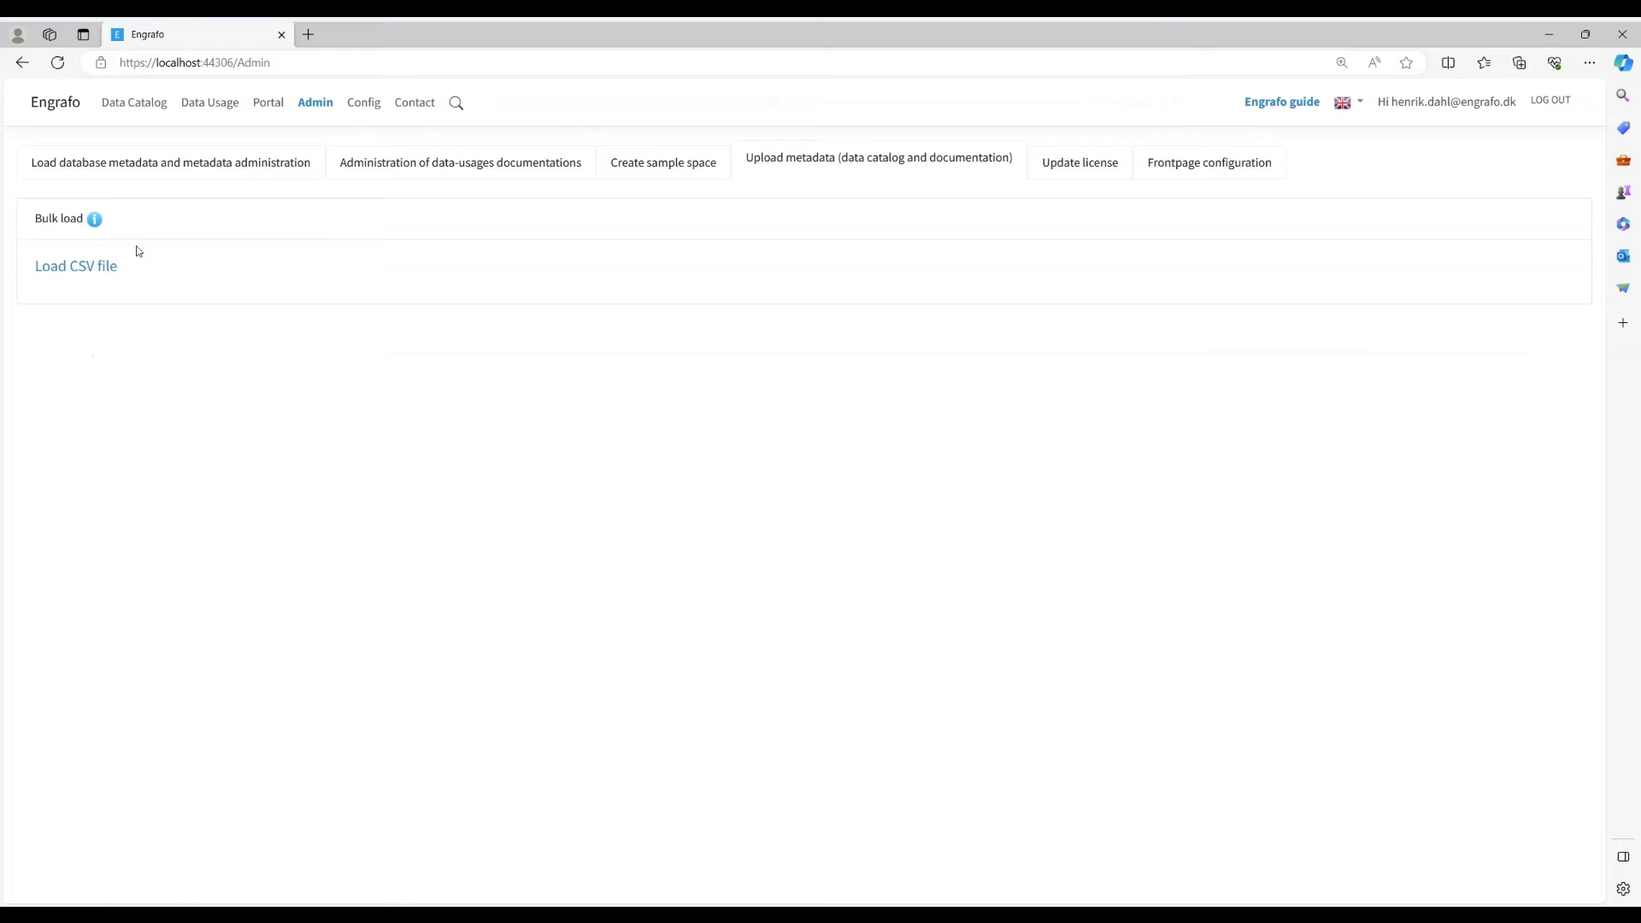
{"action": "left_click", "coordinate": [84, 274]}
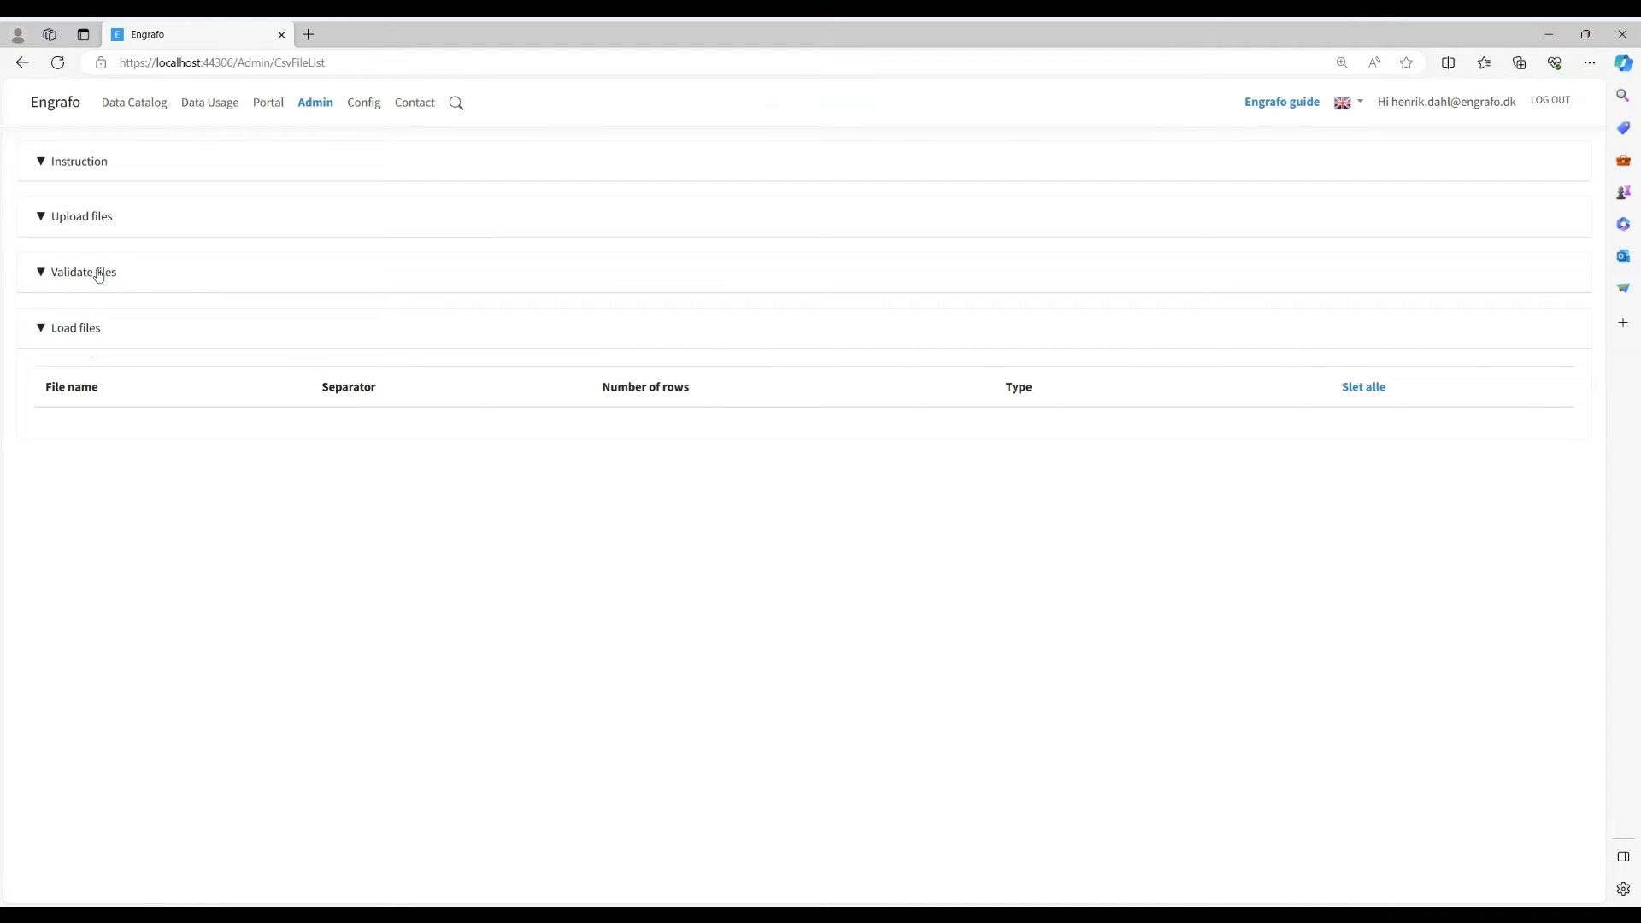
{"action": "left_click", "coordinate": [71, 220]}
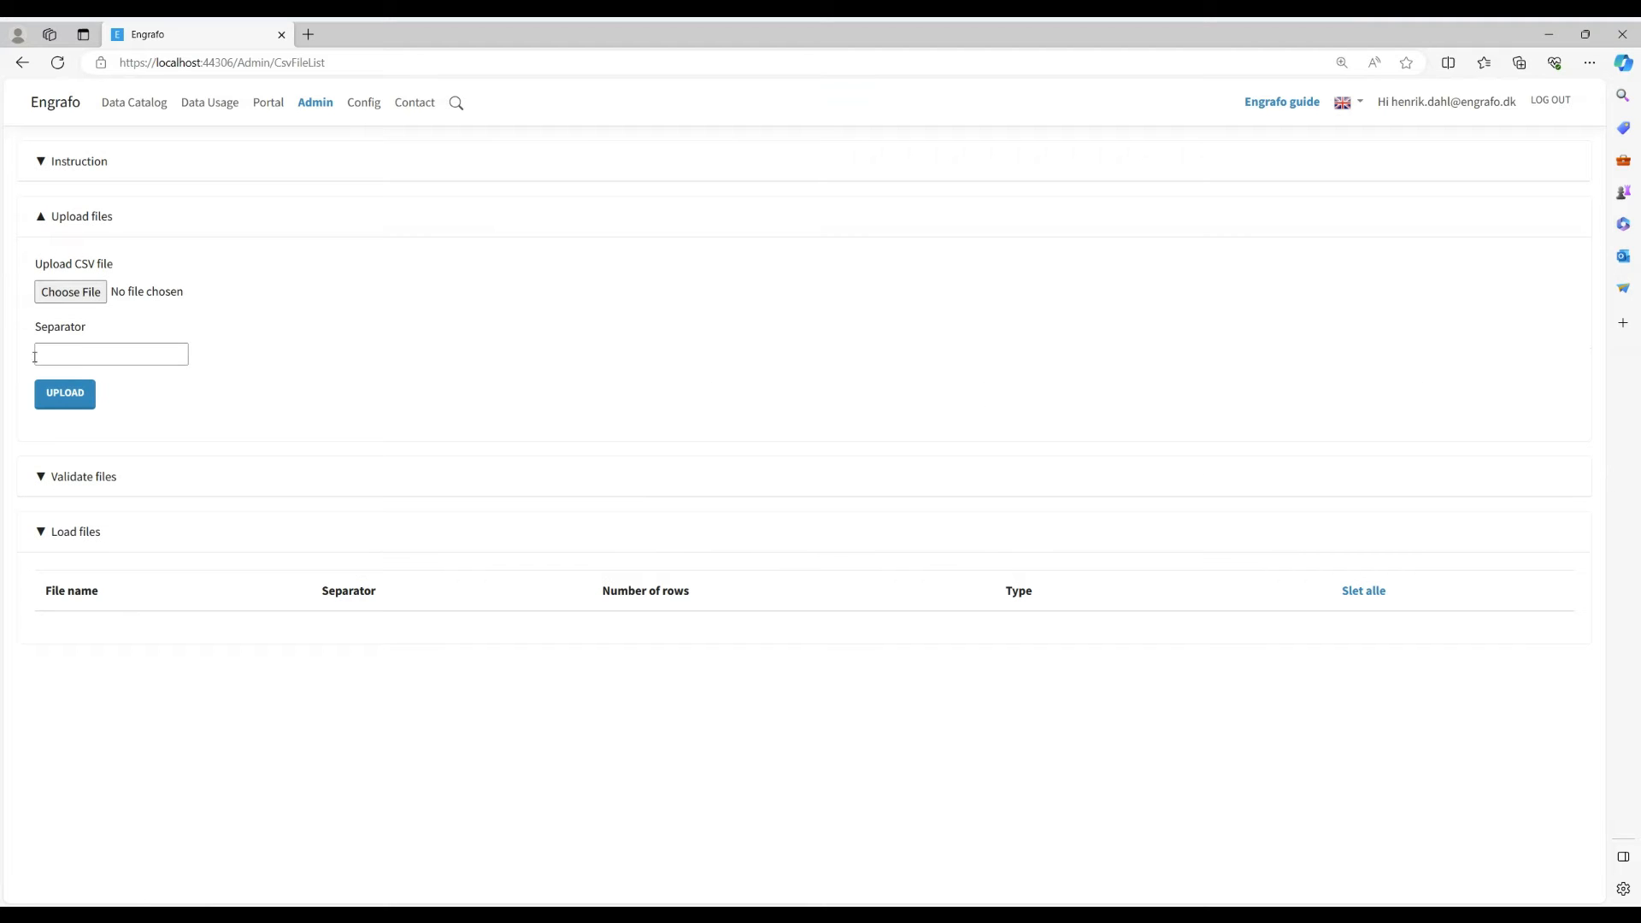
{"action": "left_click", "coordinate": [70, 293]}
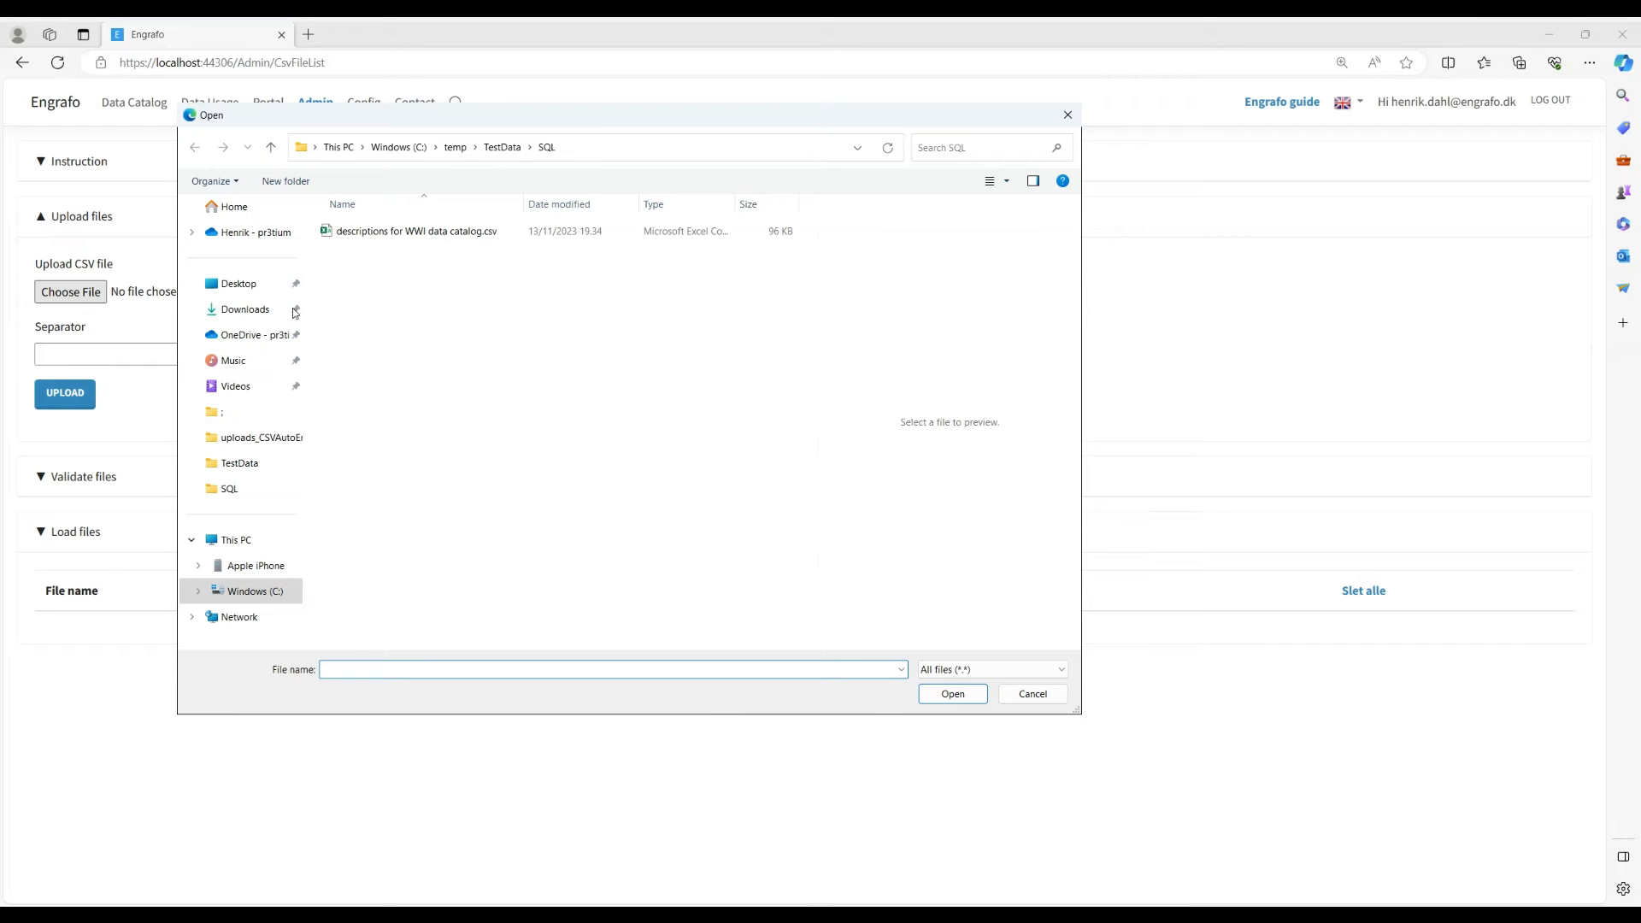
{"action": "left_click", "coordinate": [415, 233]}
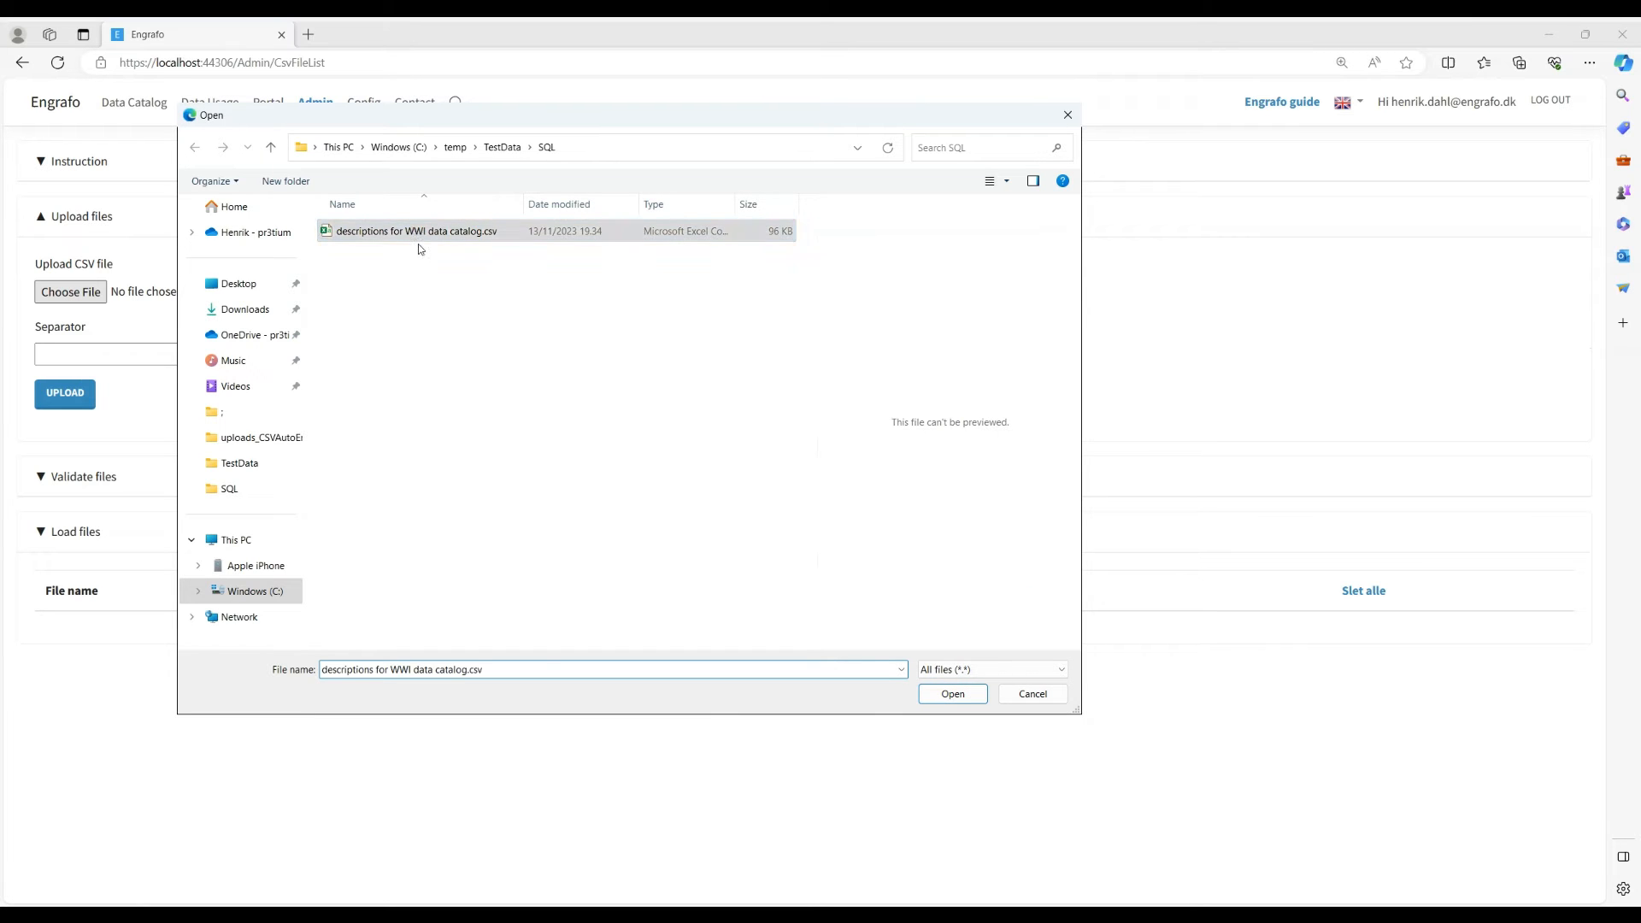
{"action": "left_click", "coordinate": [954, 693]}
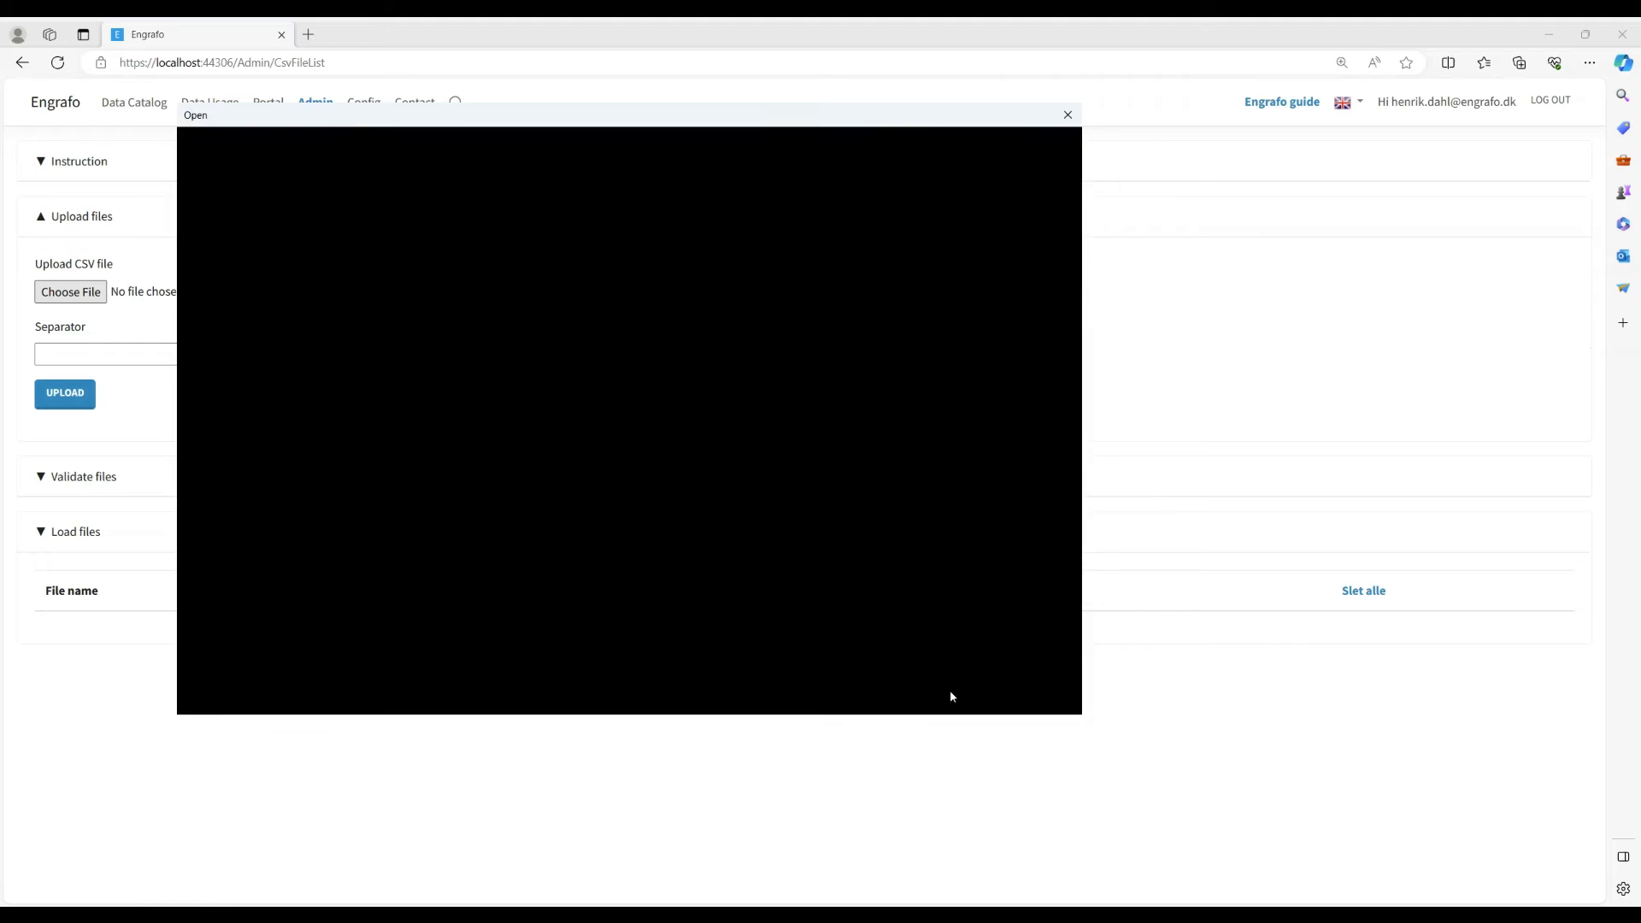
{"action": "left_click", "coordinate": [92, 355]}
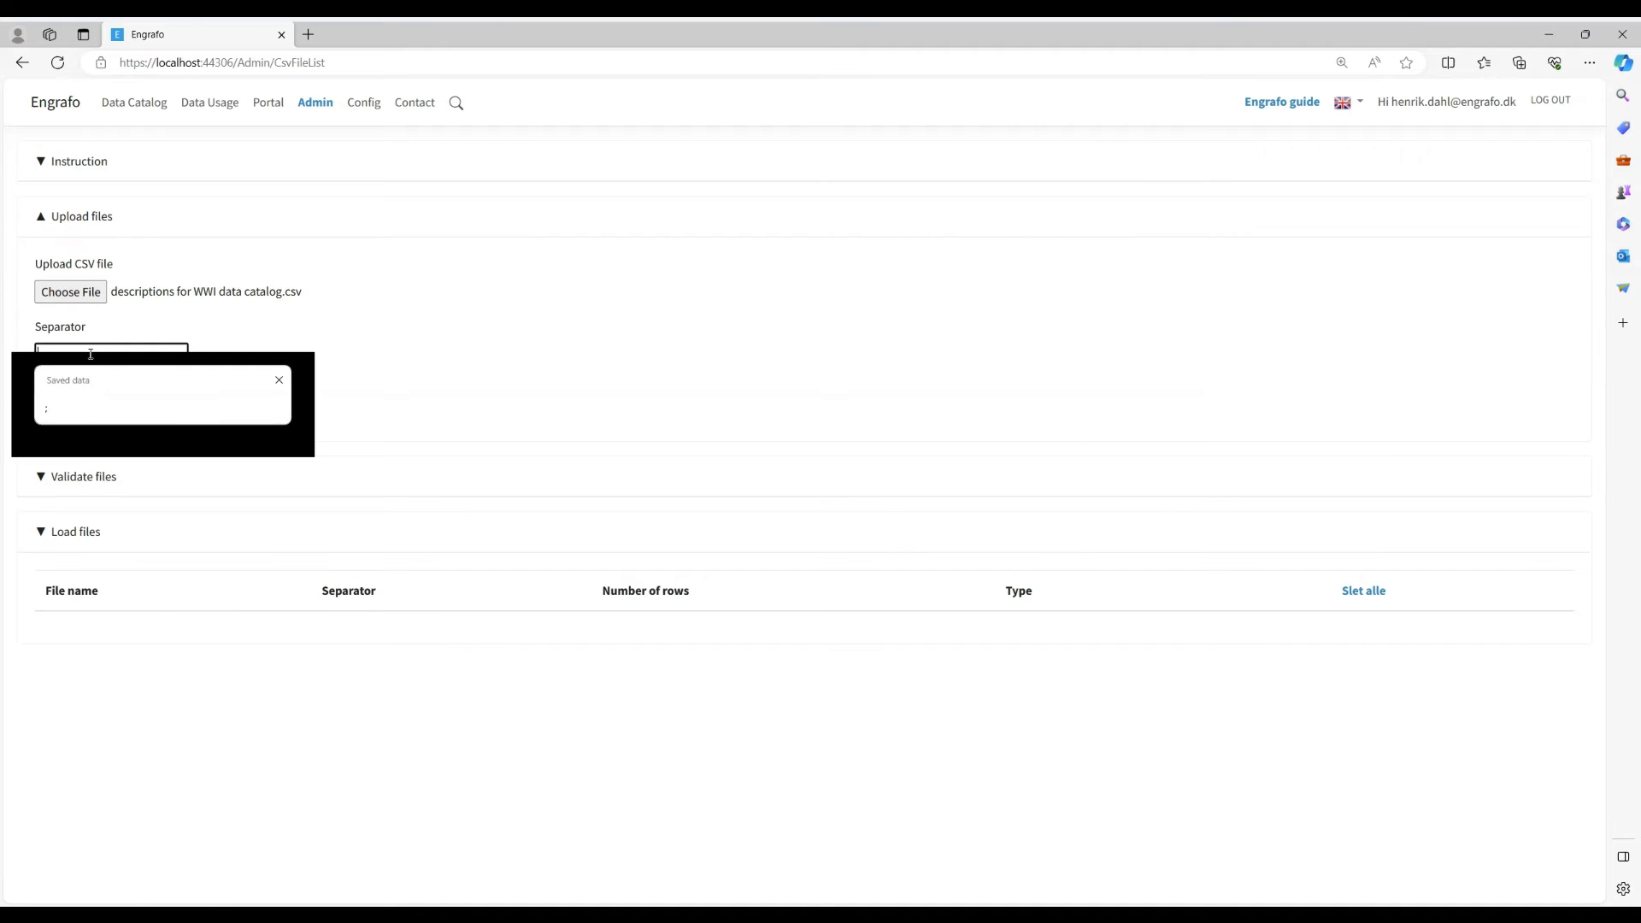
{"action": "left_click", "coordinate": [72, 411]}
{"action": "left_click", "coordinate": [70, 402]}
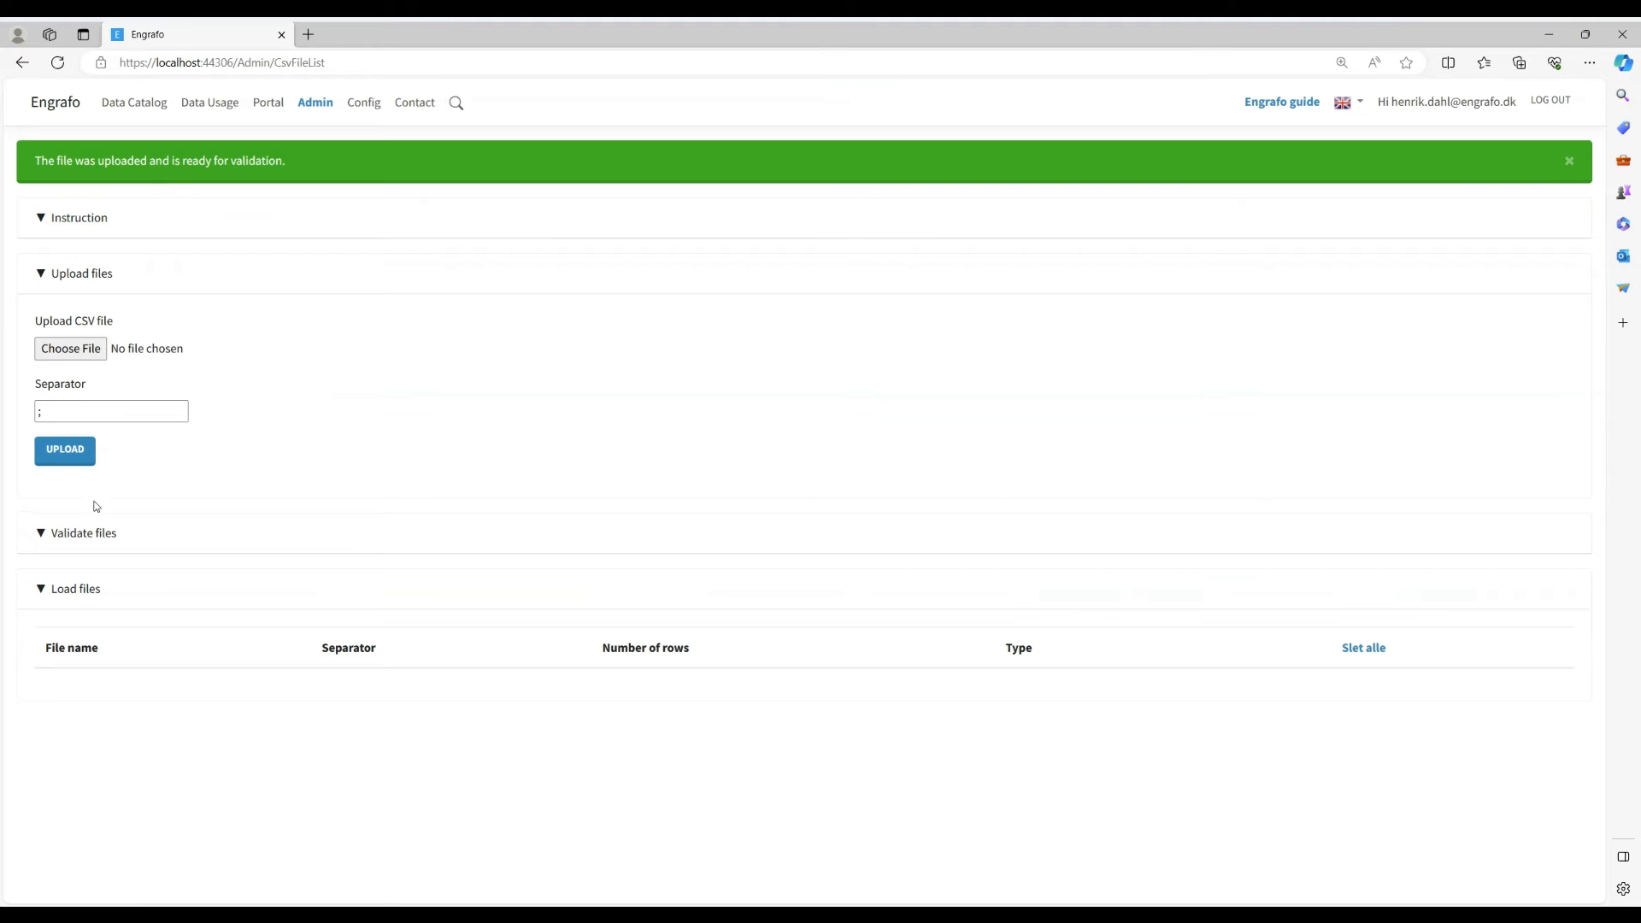
- Validate the uploaded WWI descriptions CSV file and load it into the catalog as Database creation
{"action": "left_click", "coordinate": [96, 534]}
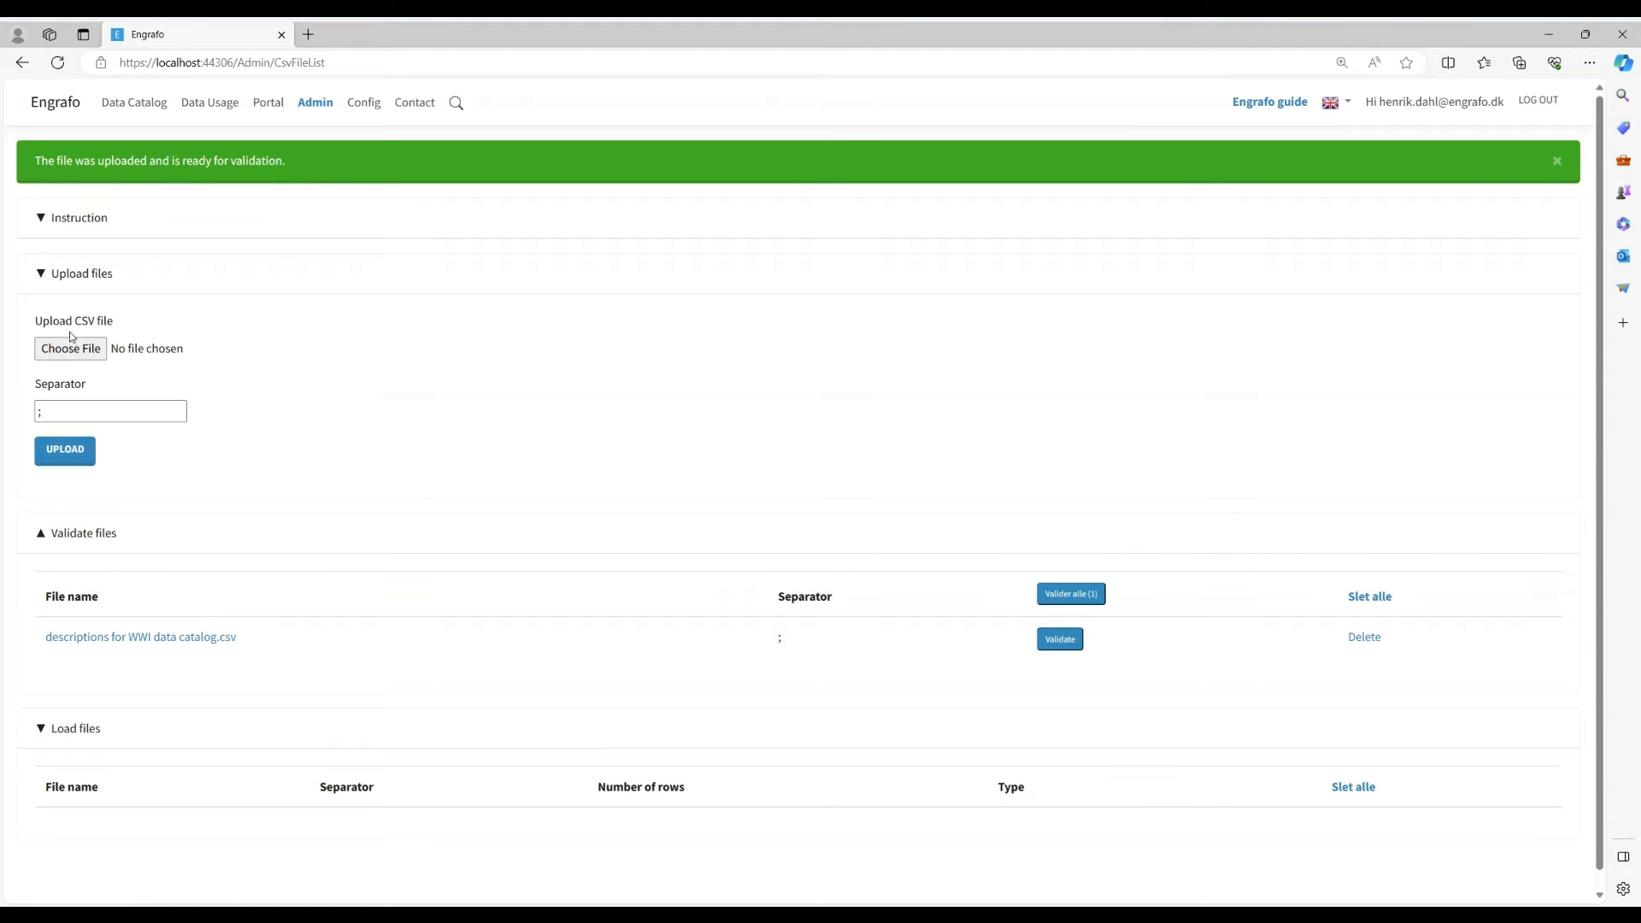
{"action": "left_click", "coordinate": [77, 275]}
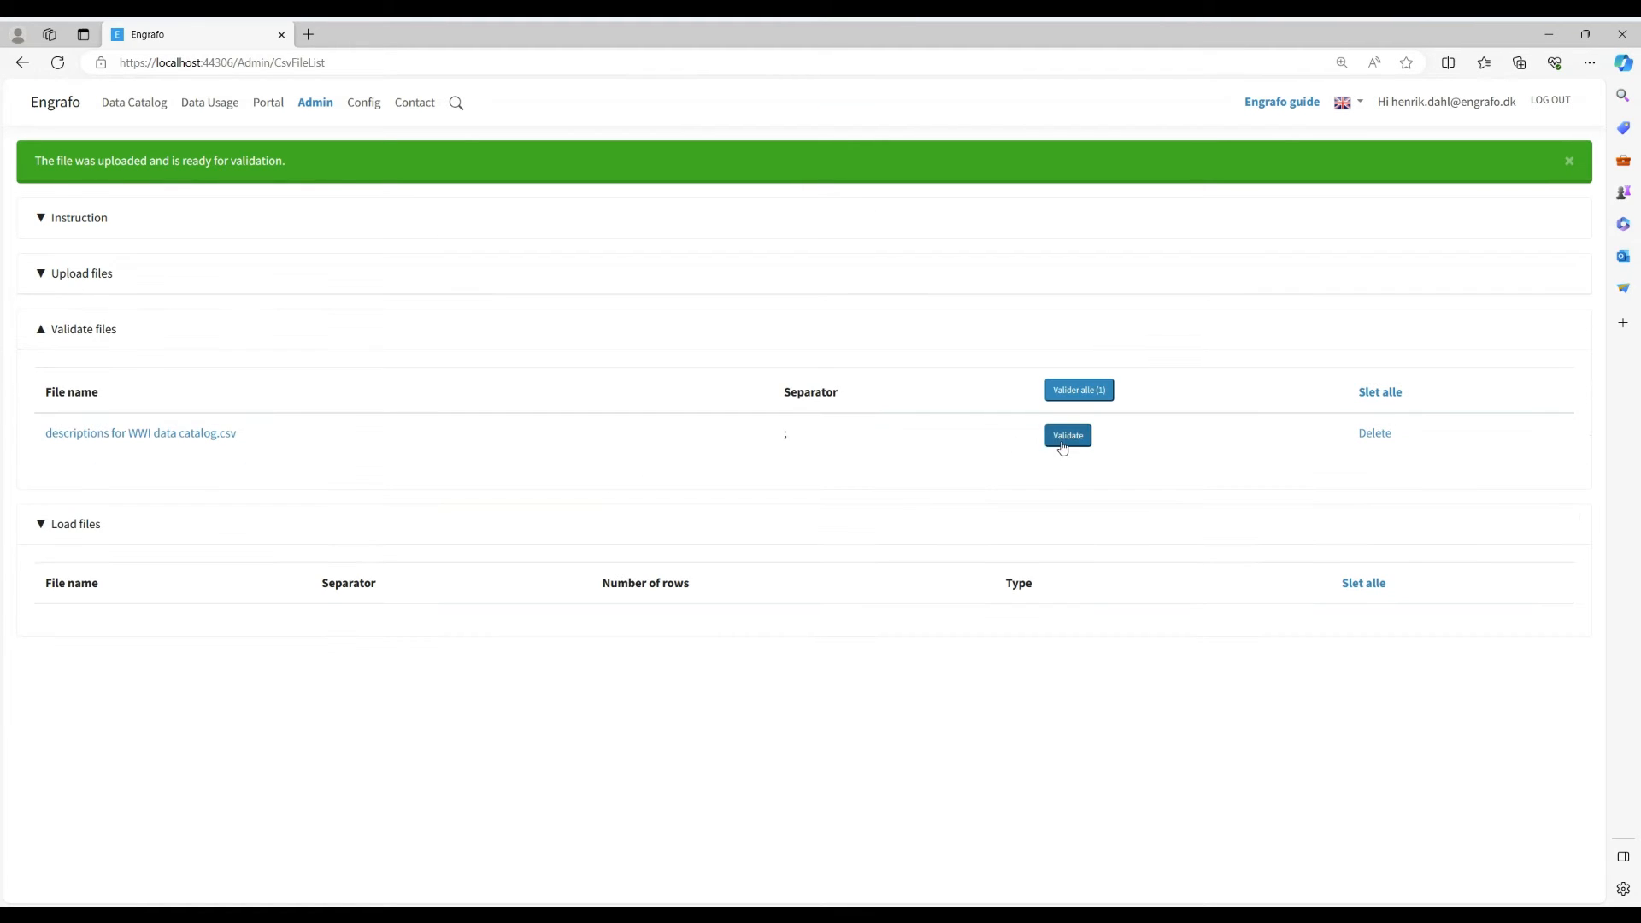
{"action": "left_click", "coordinate": [1066, 441]}
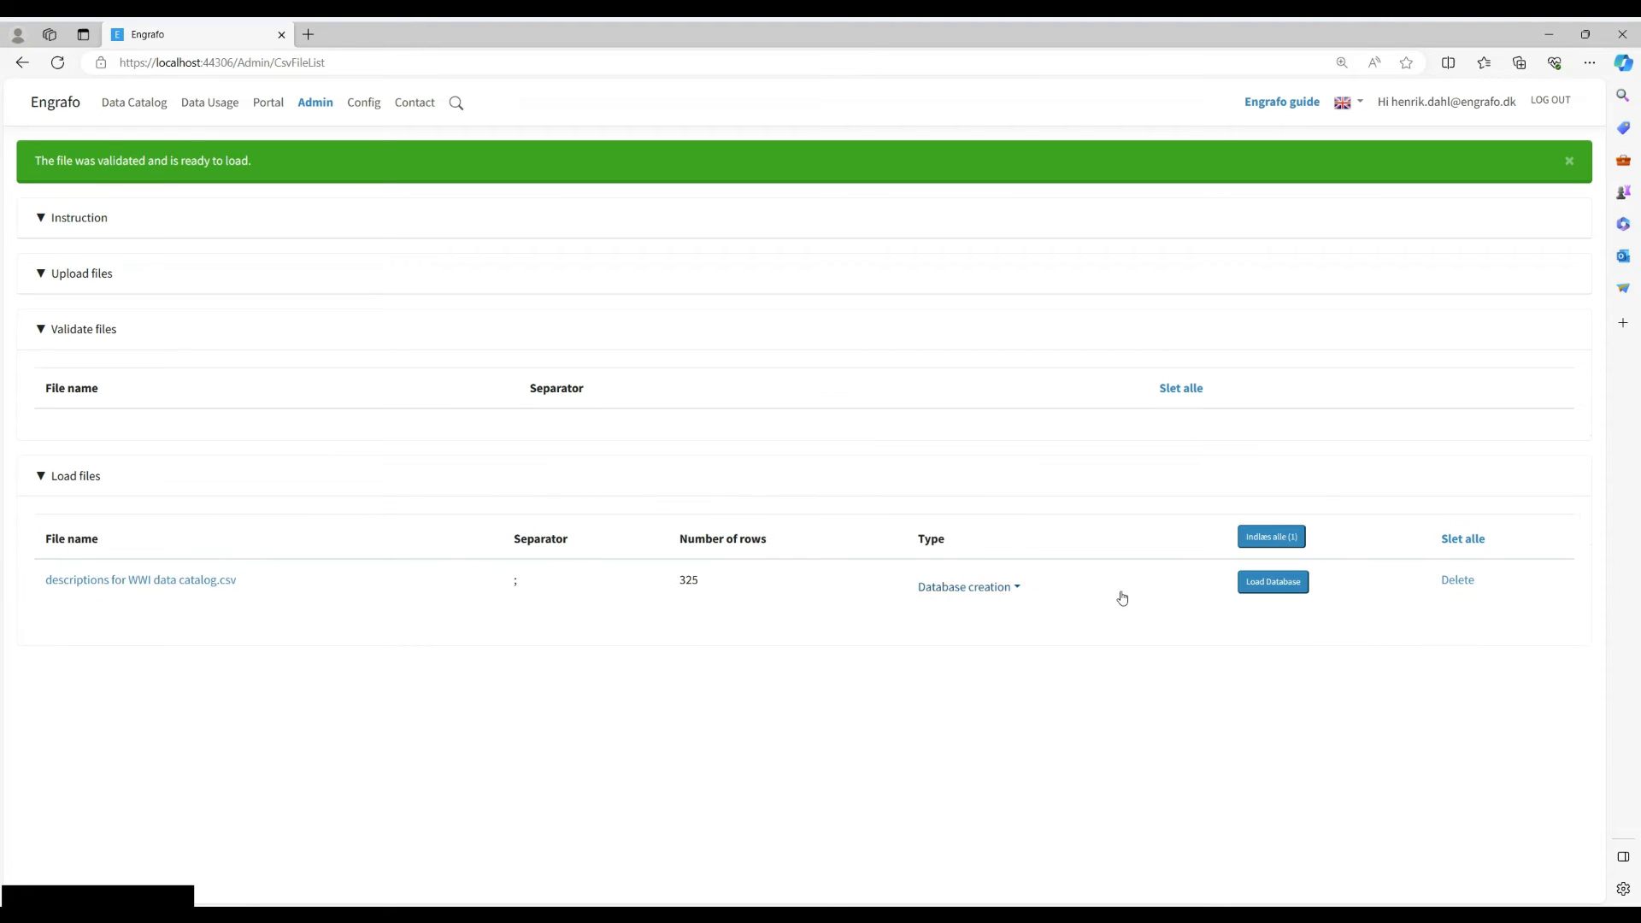
{"action": "left_click", "coordinate": [1283, 589]}
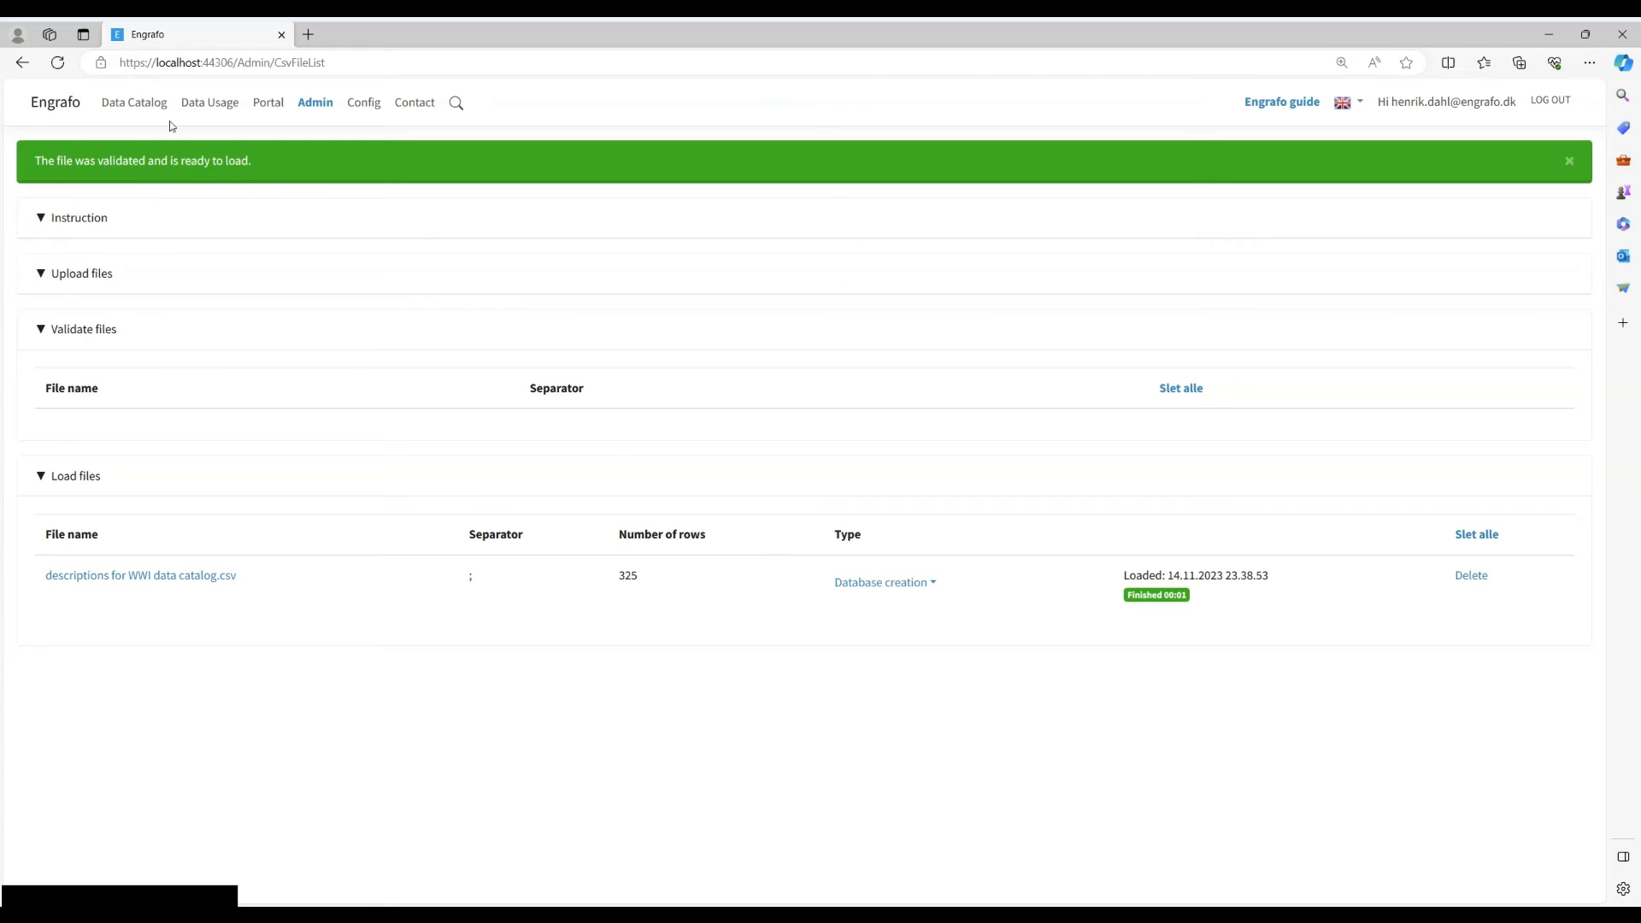
- View the schema descriptions of the engrafo_net_db_wideworldimporters database in the data catalog
{"action": "left_click", "coordinate": [140, 103]}
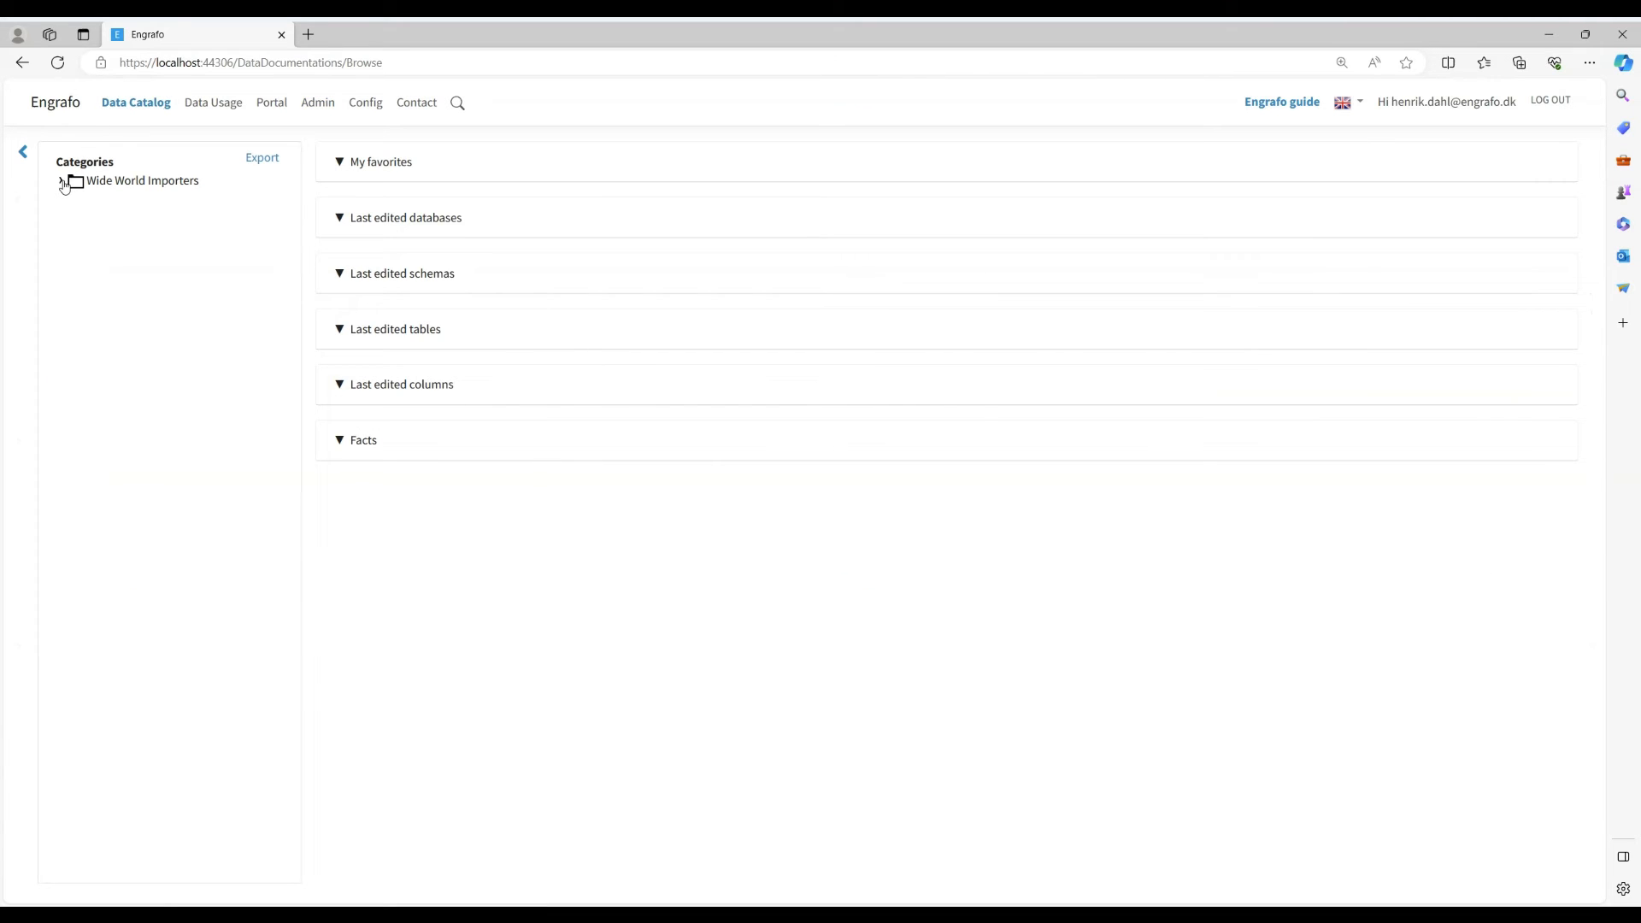
{"action": "left_click", "coordinate": [64, 183]}
{"action": "left_click", "coordinate": [153, 223]}
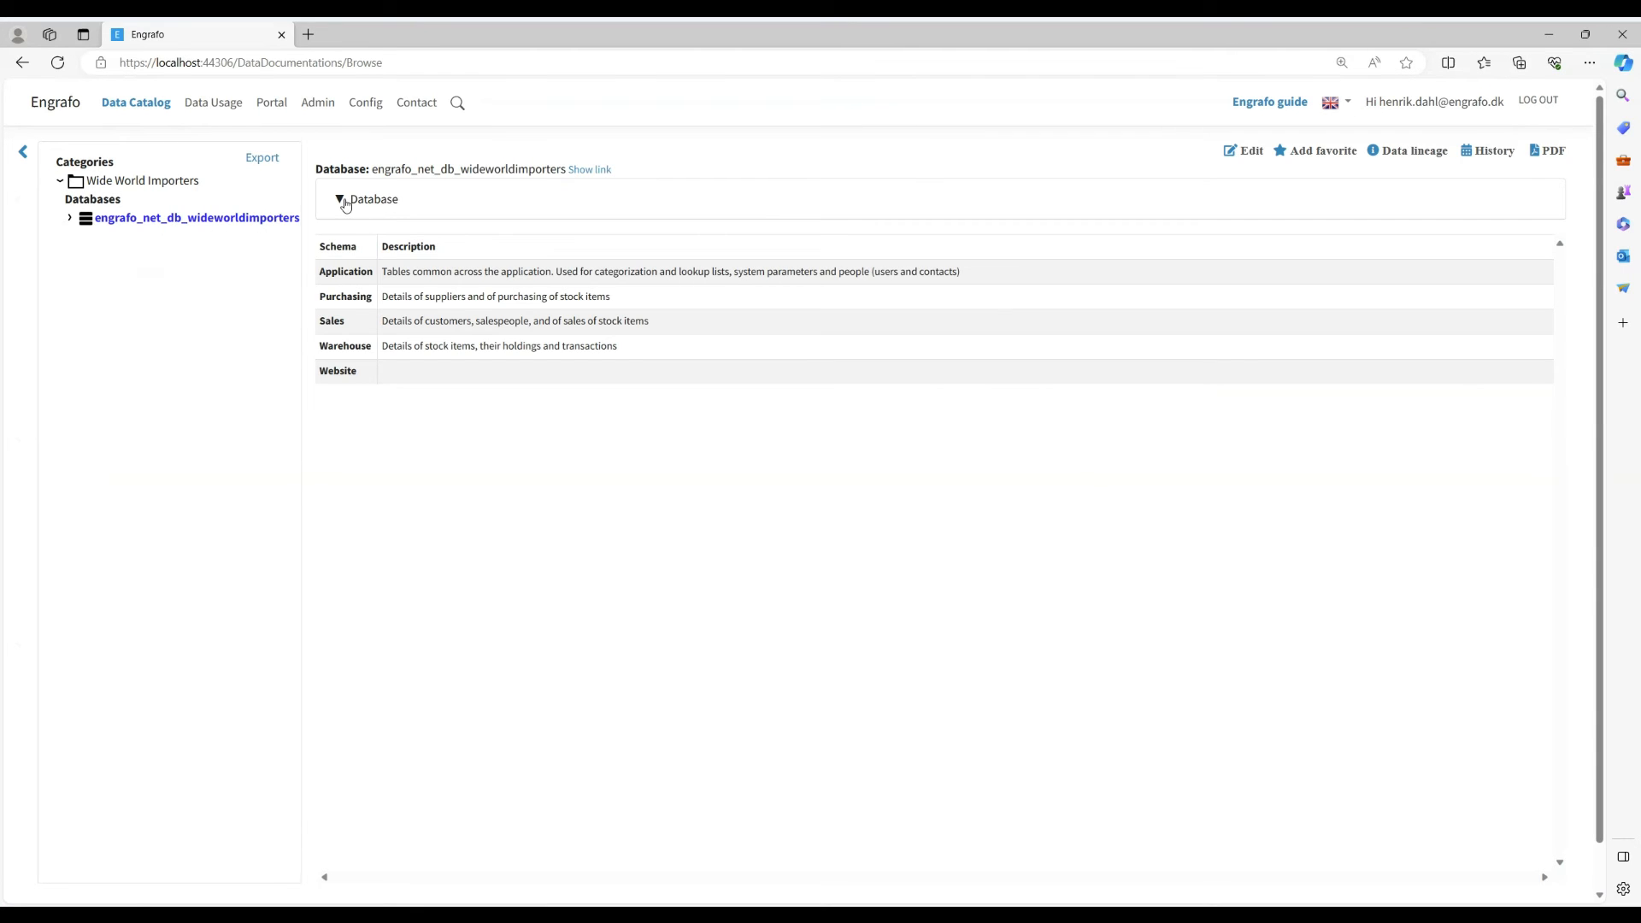
- Read the full description of the engrafo_net_db_wideworldimporters database and the description and table list of its Purchasing schema
{"action": "left_click", "coordinate": [345, 205]}
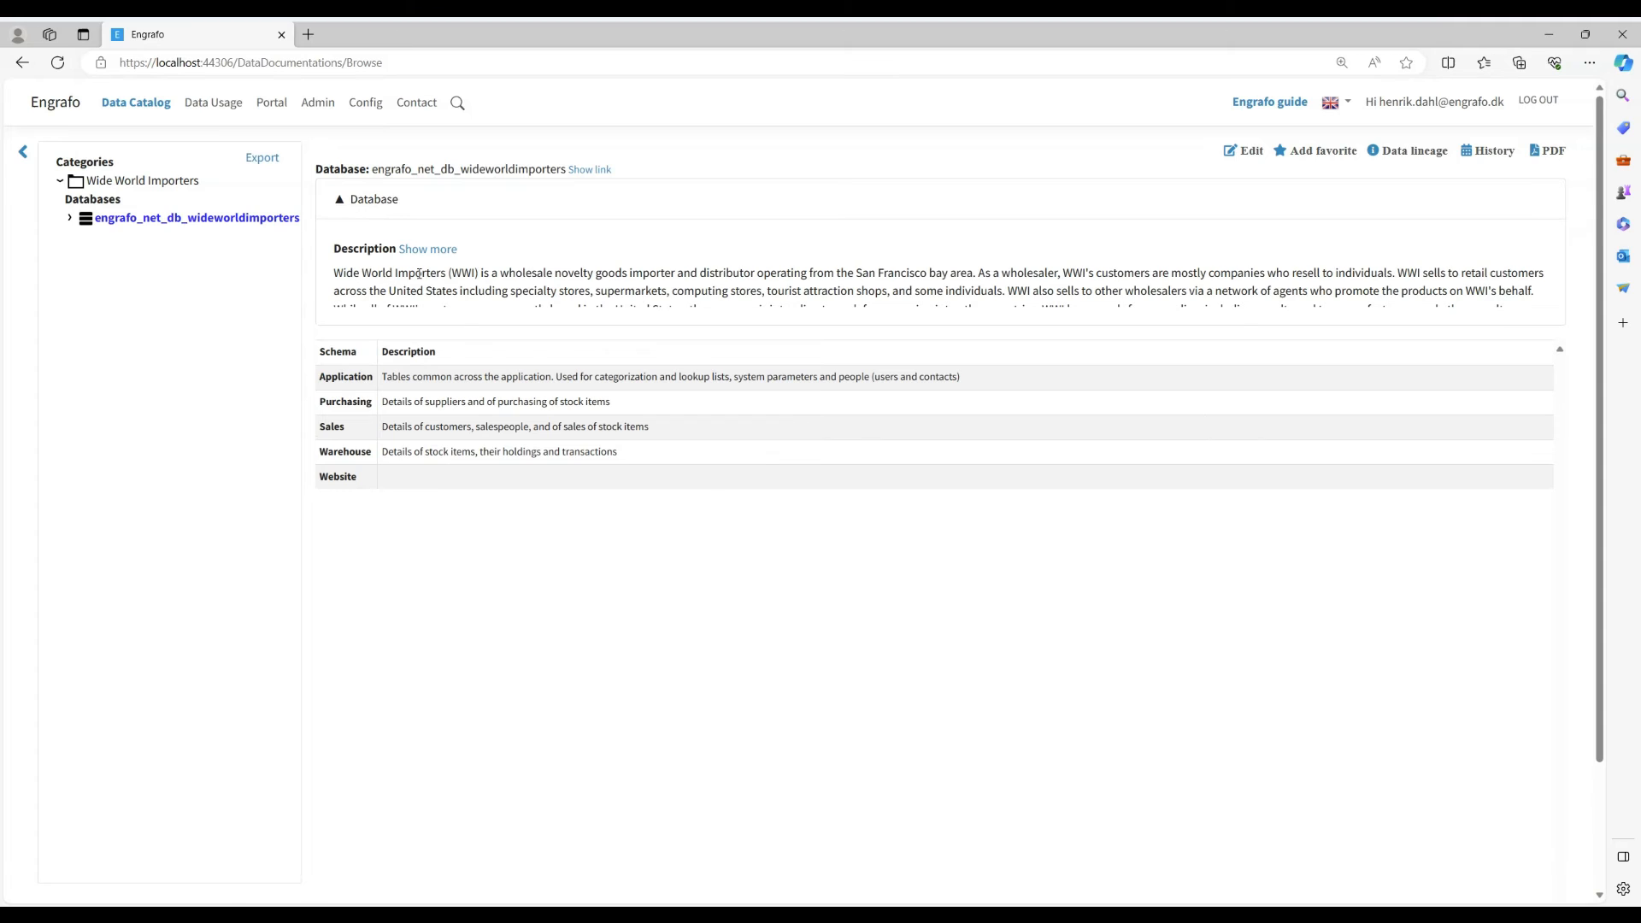
{"action": "left_click", "coordinate": [428, 250]}
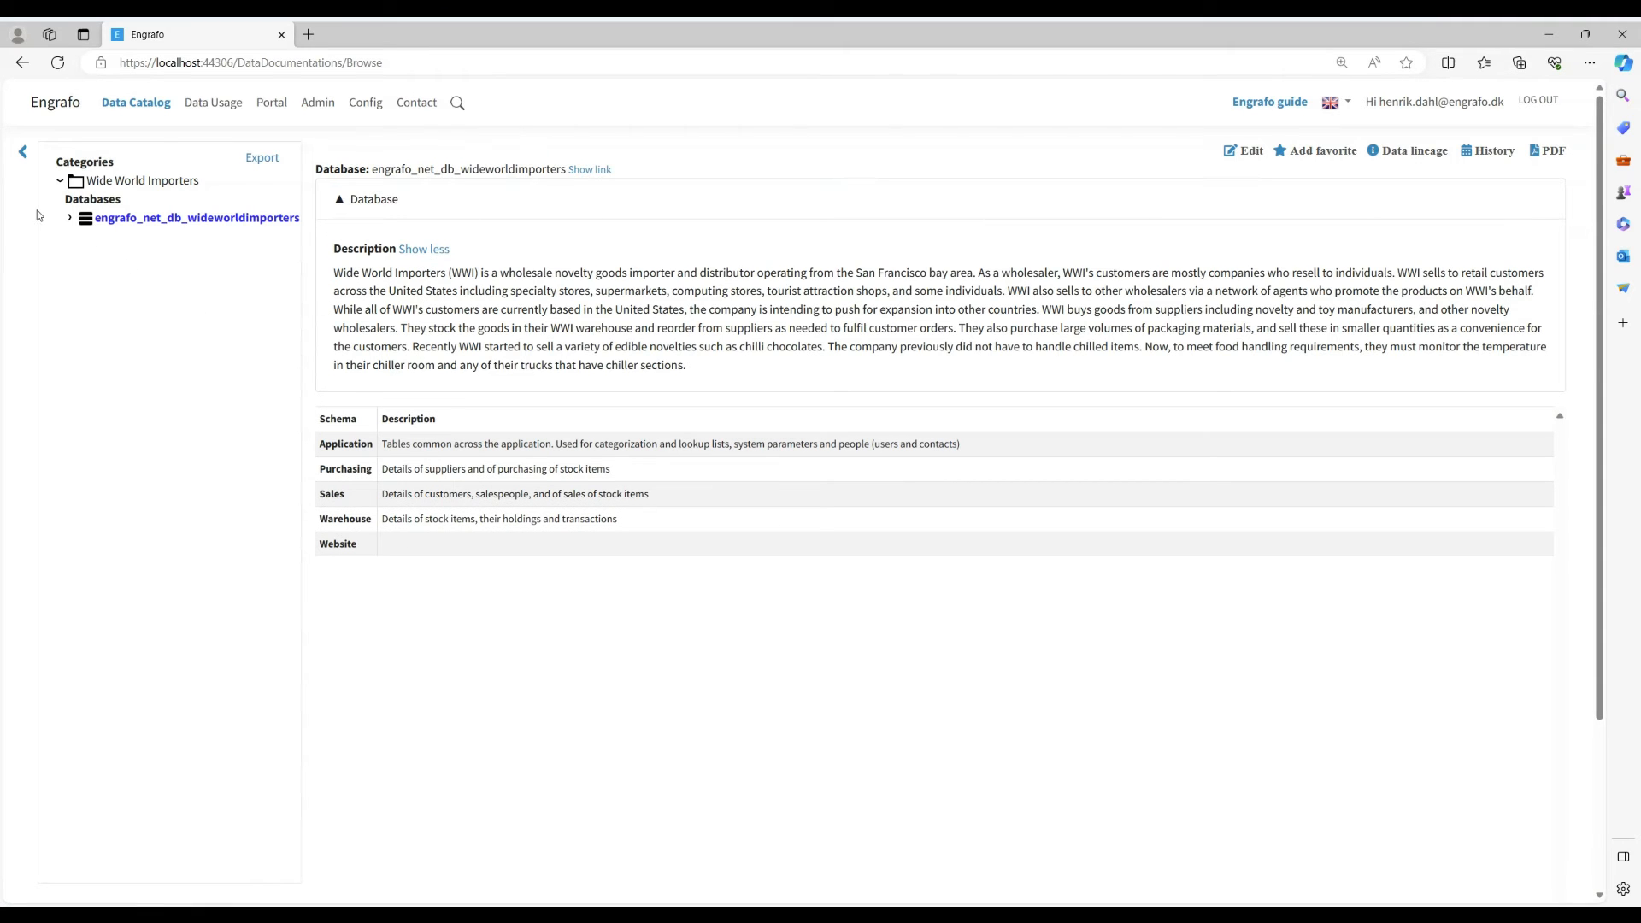
{"action": "left_click", "coordinate": [72, 219]}
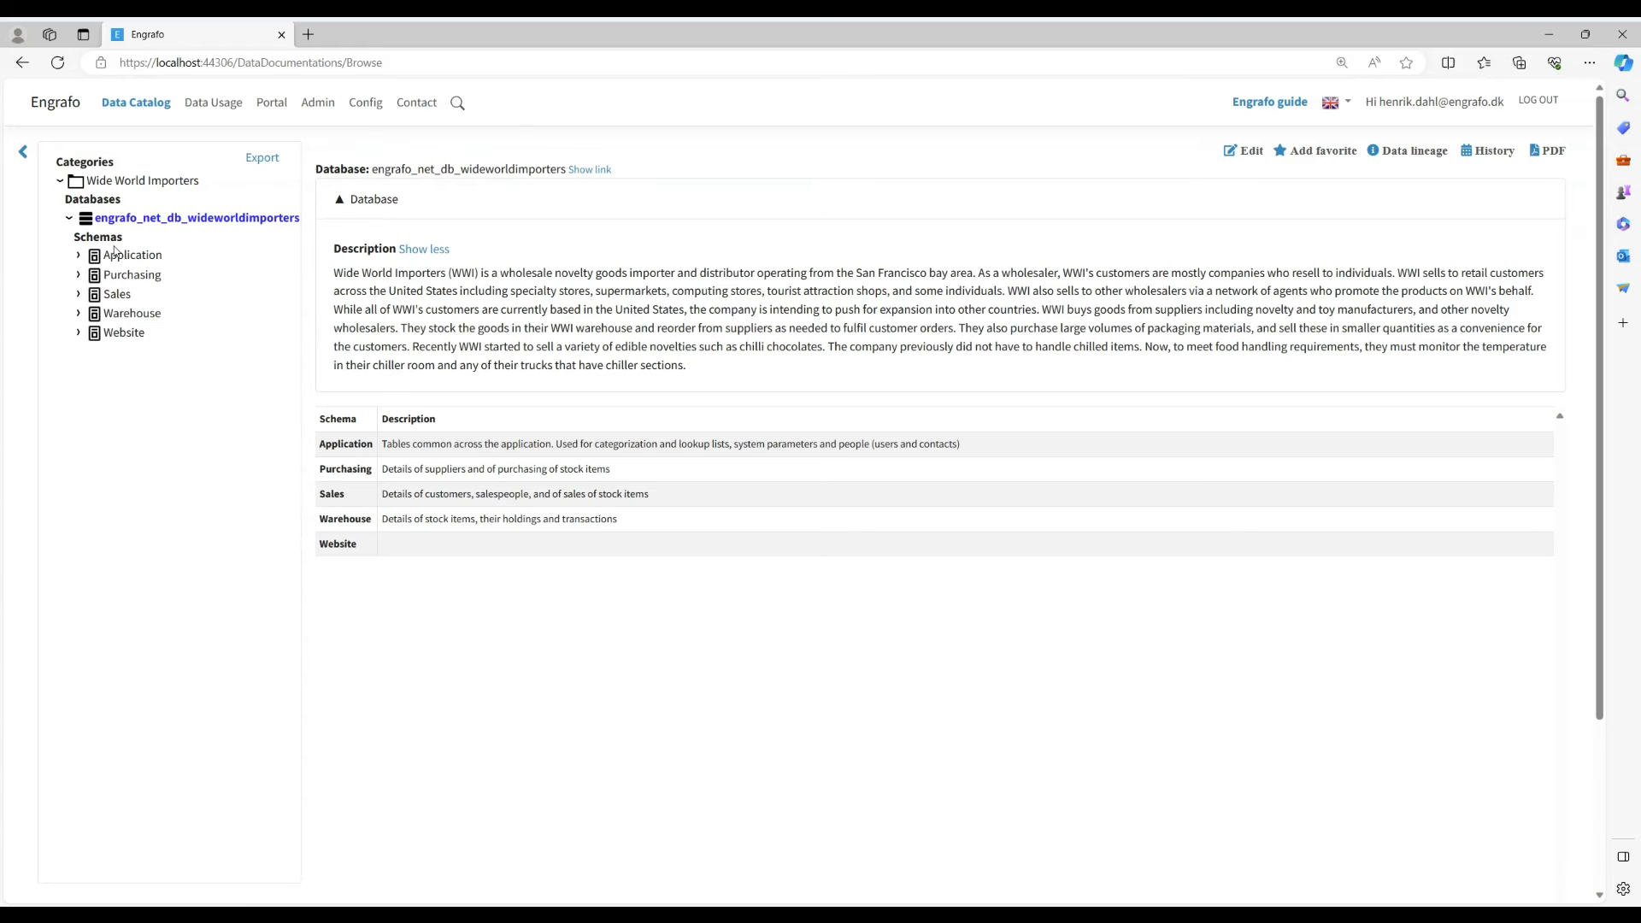
{"action": "left_click", "coordinate": [134, 274]}
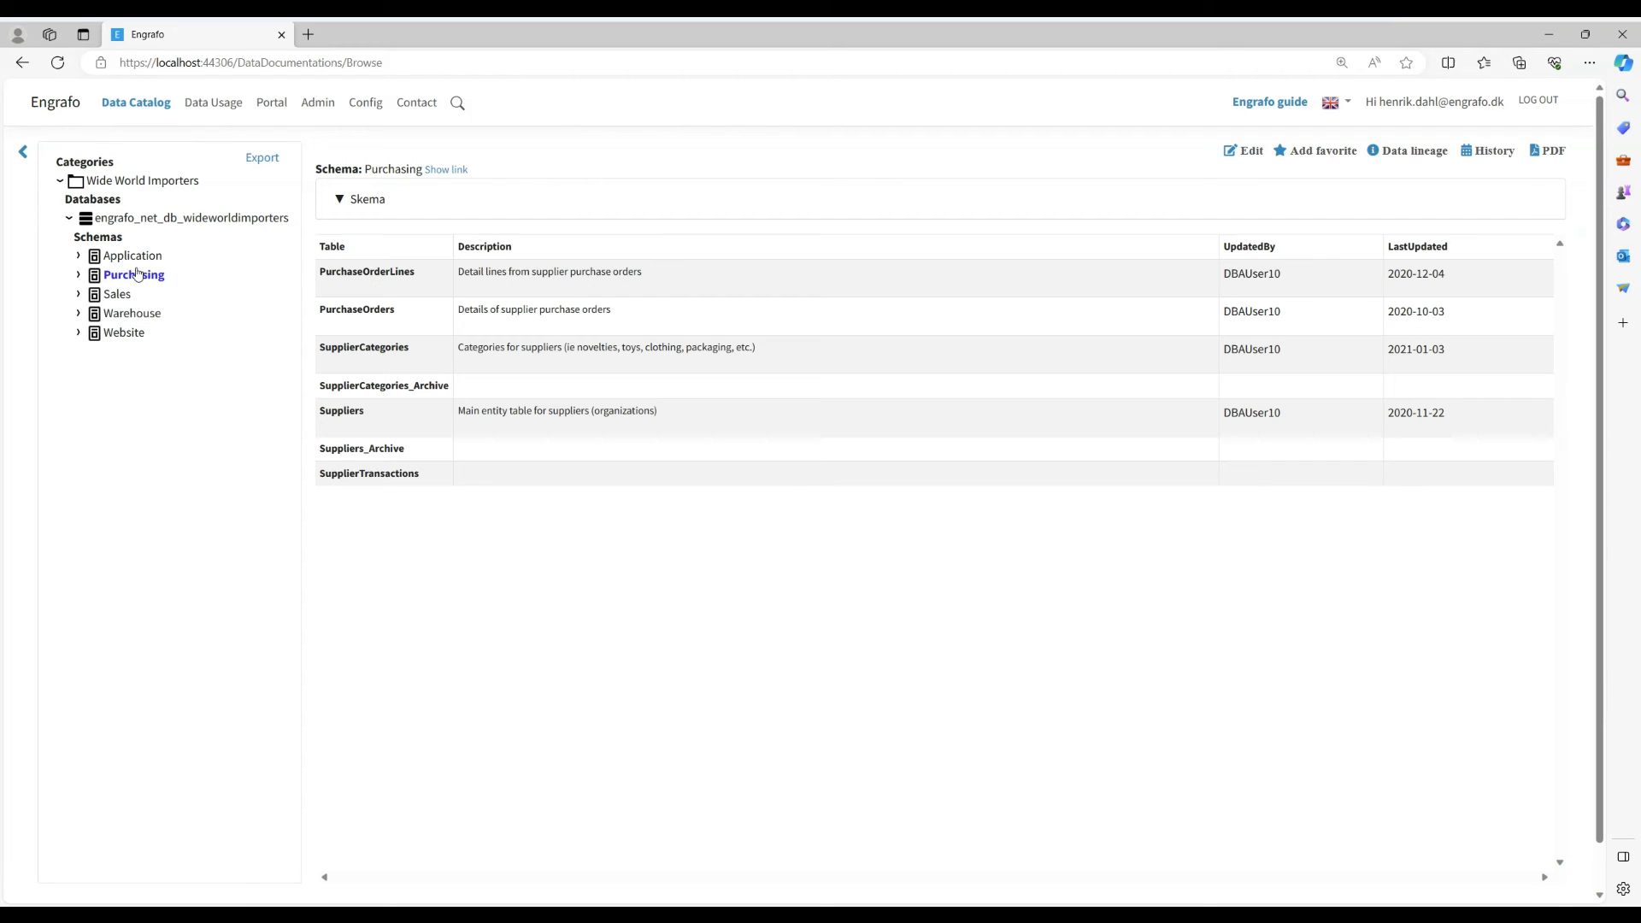
{"action": "left_click", "coordinate": [339, 200]}
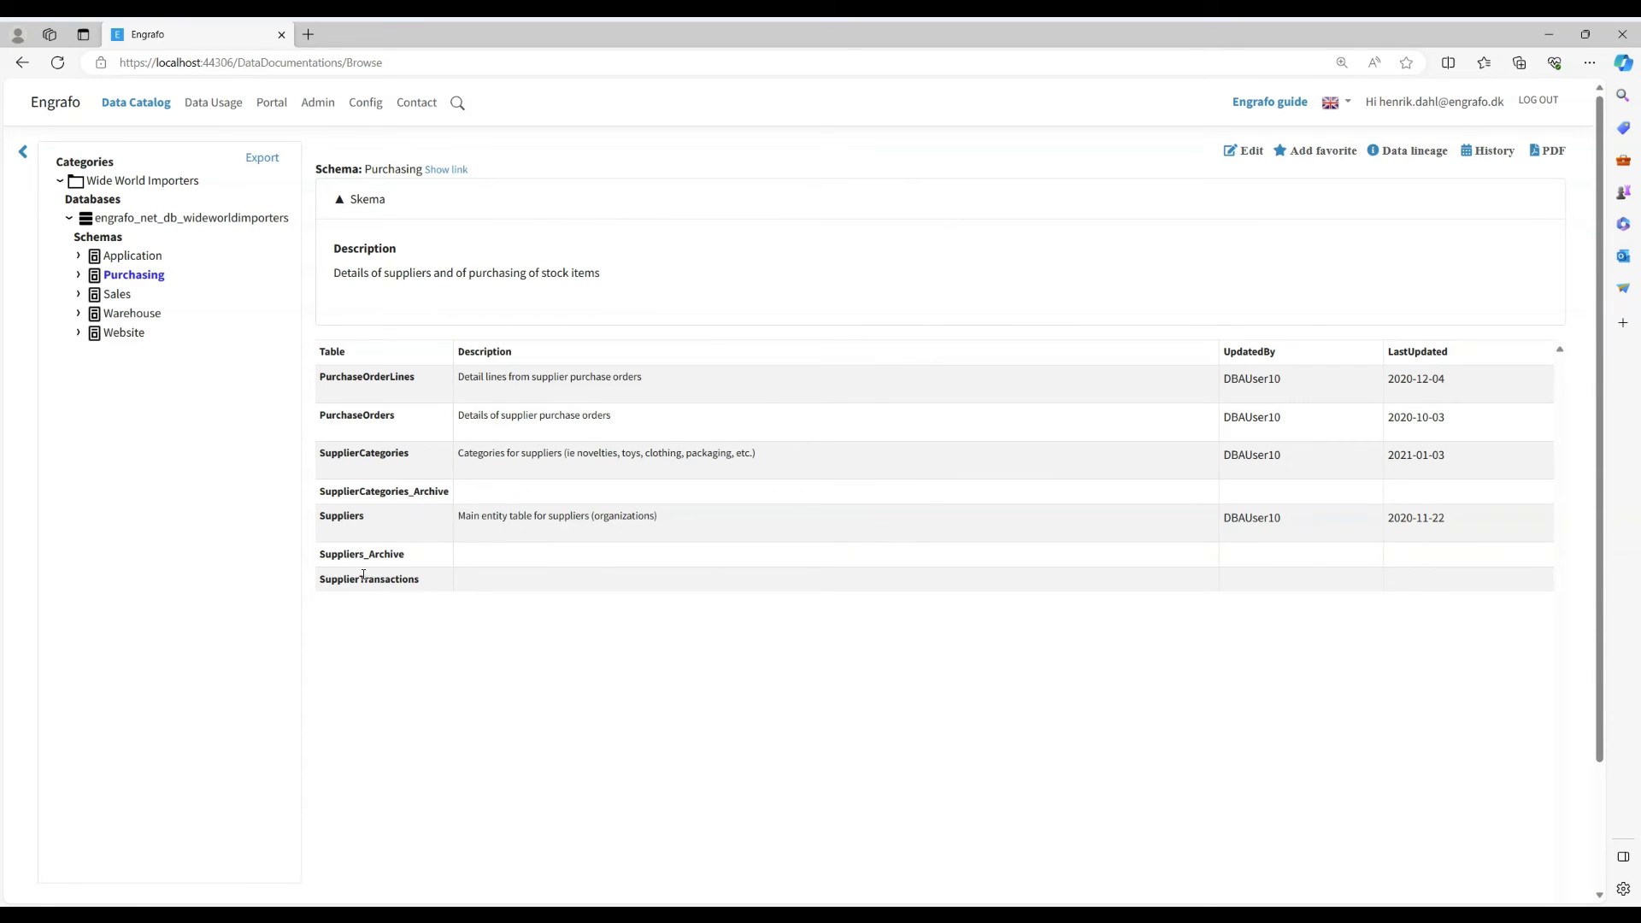
- Open the Purchasing schema for editing and describe the SupplierTransactions table as "Holds transactions..."
{"action": "left_click", "coordinate": [1246, 154]}
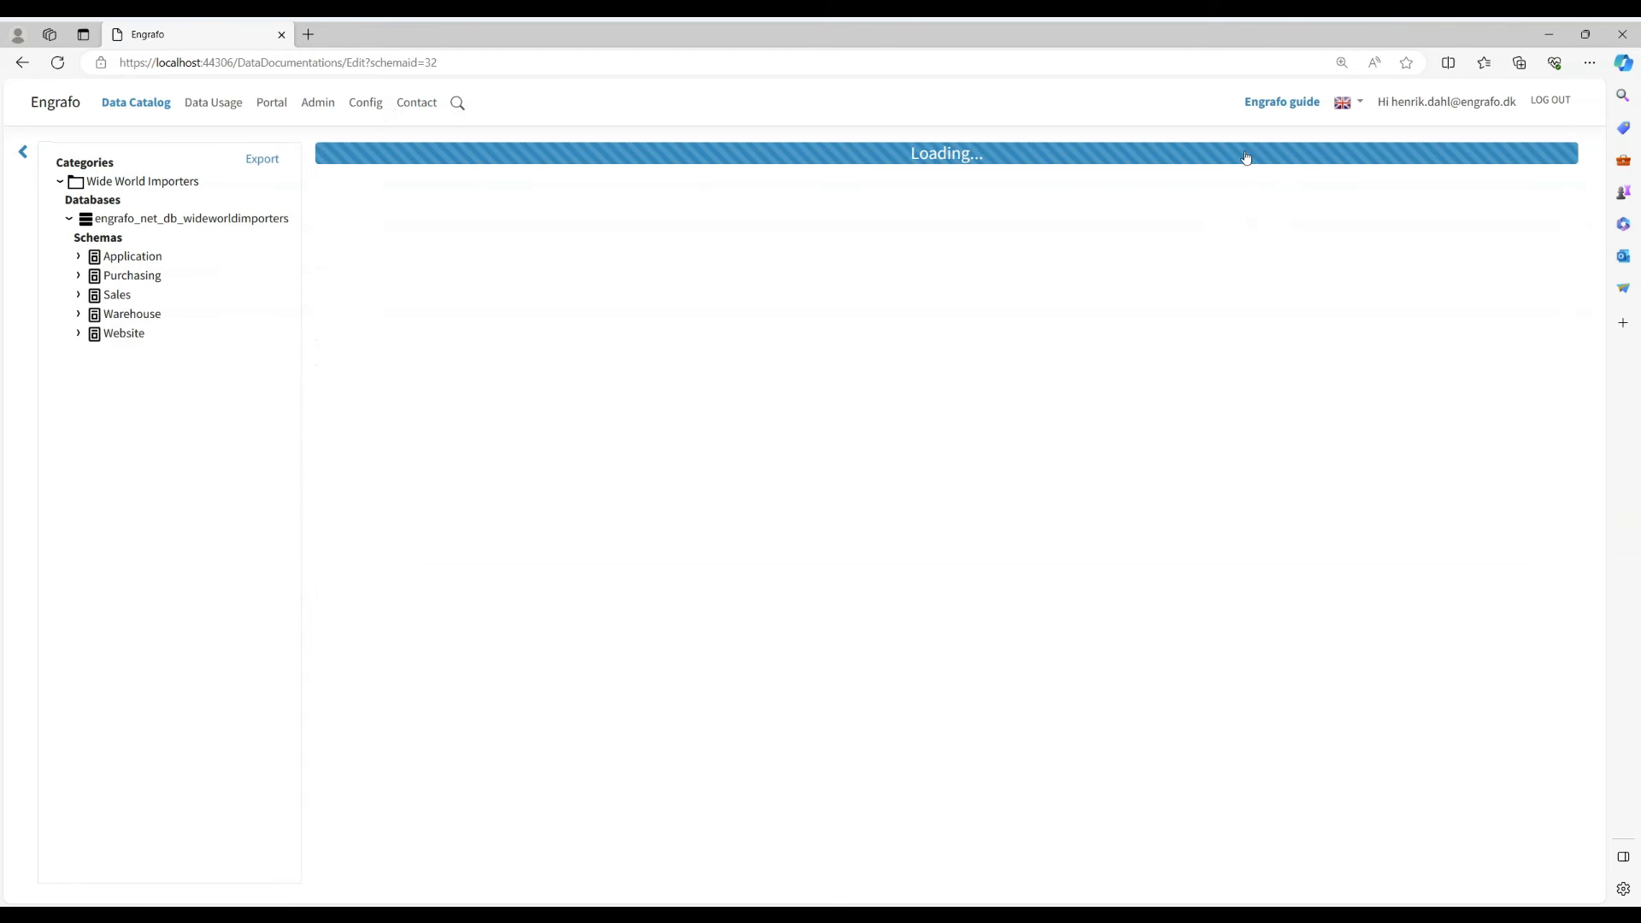
{"action": "scroll", "coordinate": [590, 576], "scroll_direction": "down", "scroll_amount": 2}
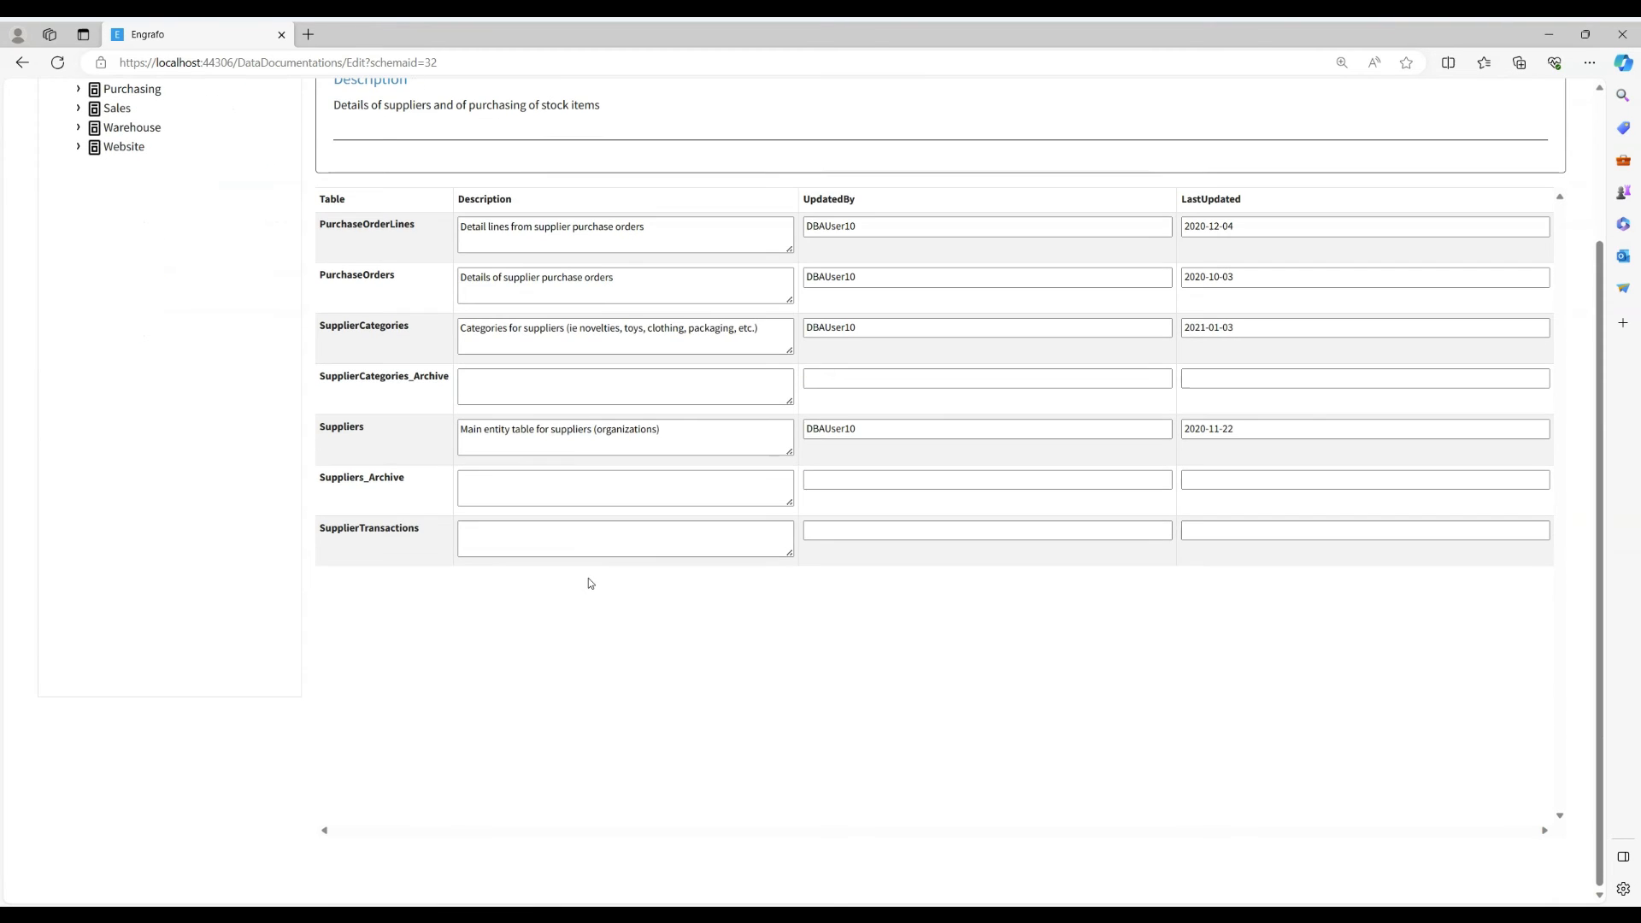
{"action": "left_click", "coordinate": [528, 539]}
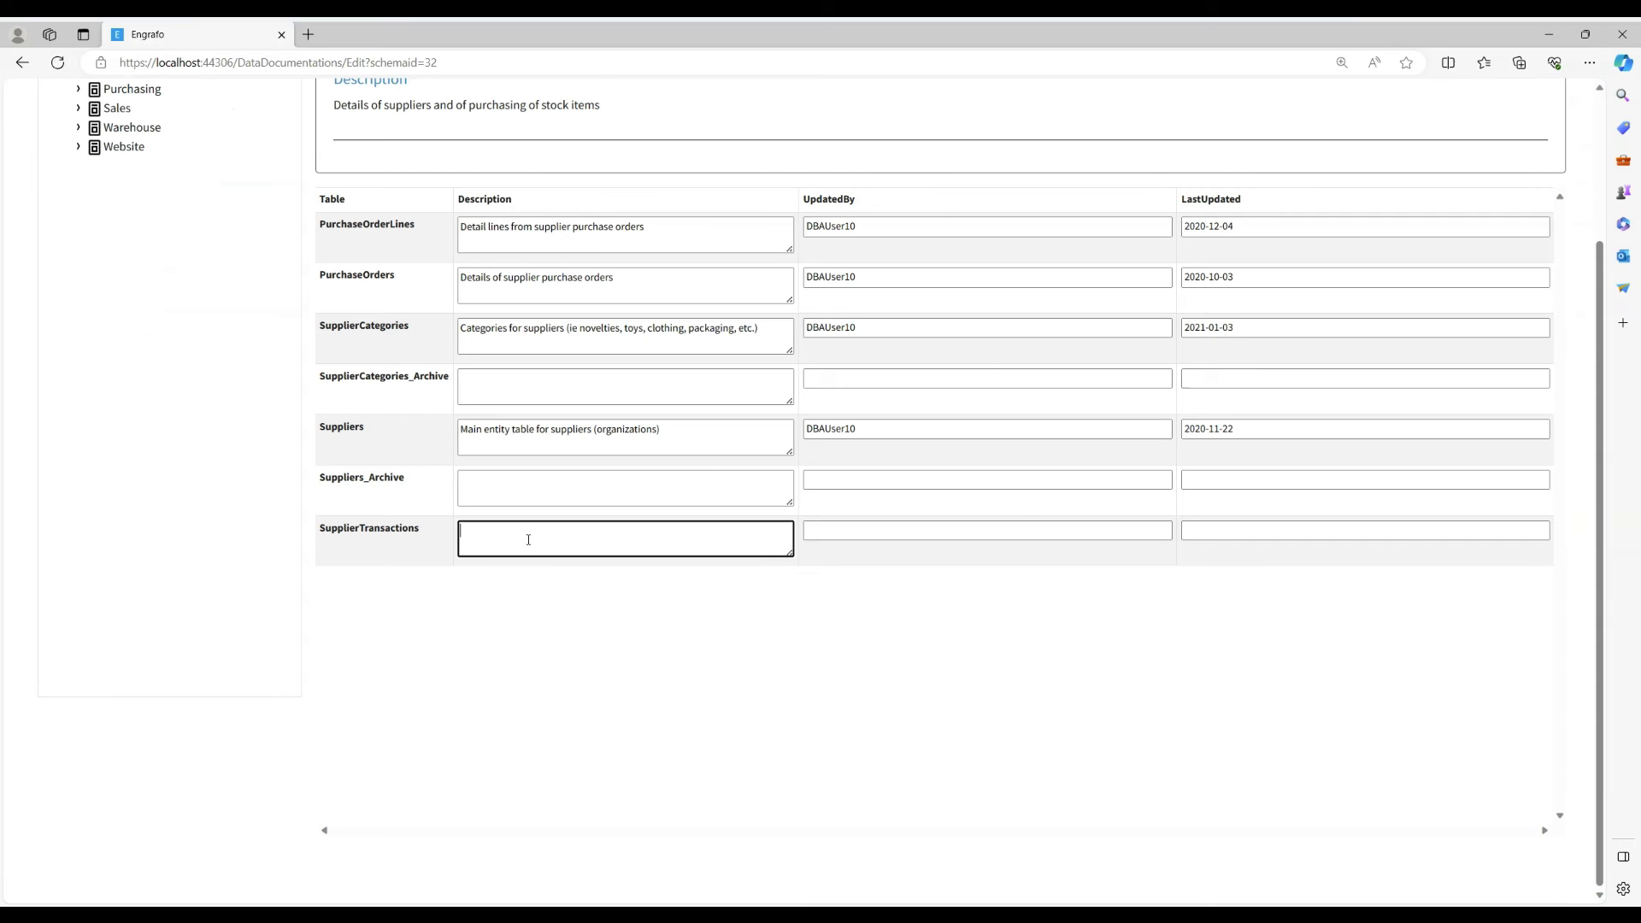
{"action": "type", "text": "Holds "}
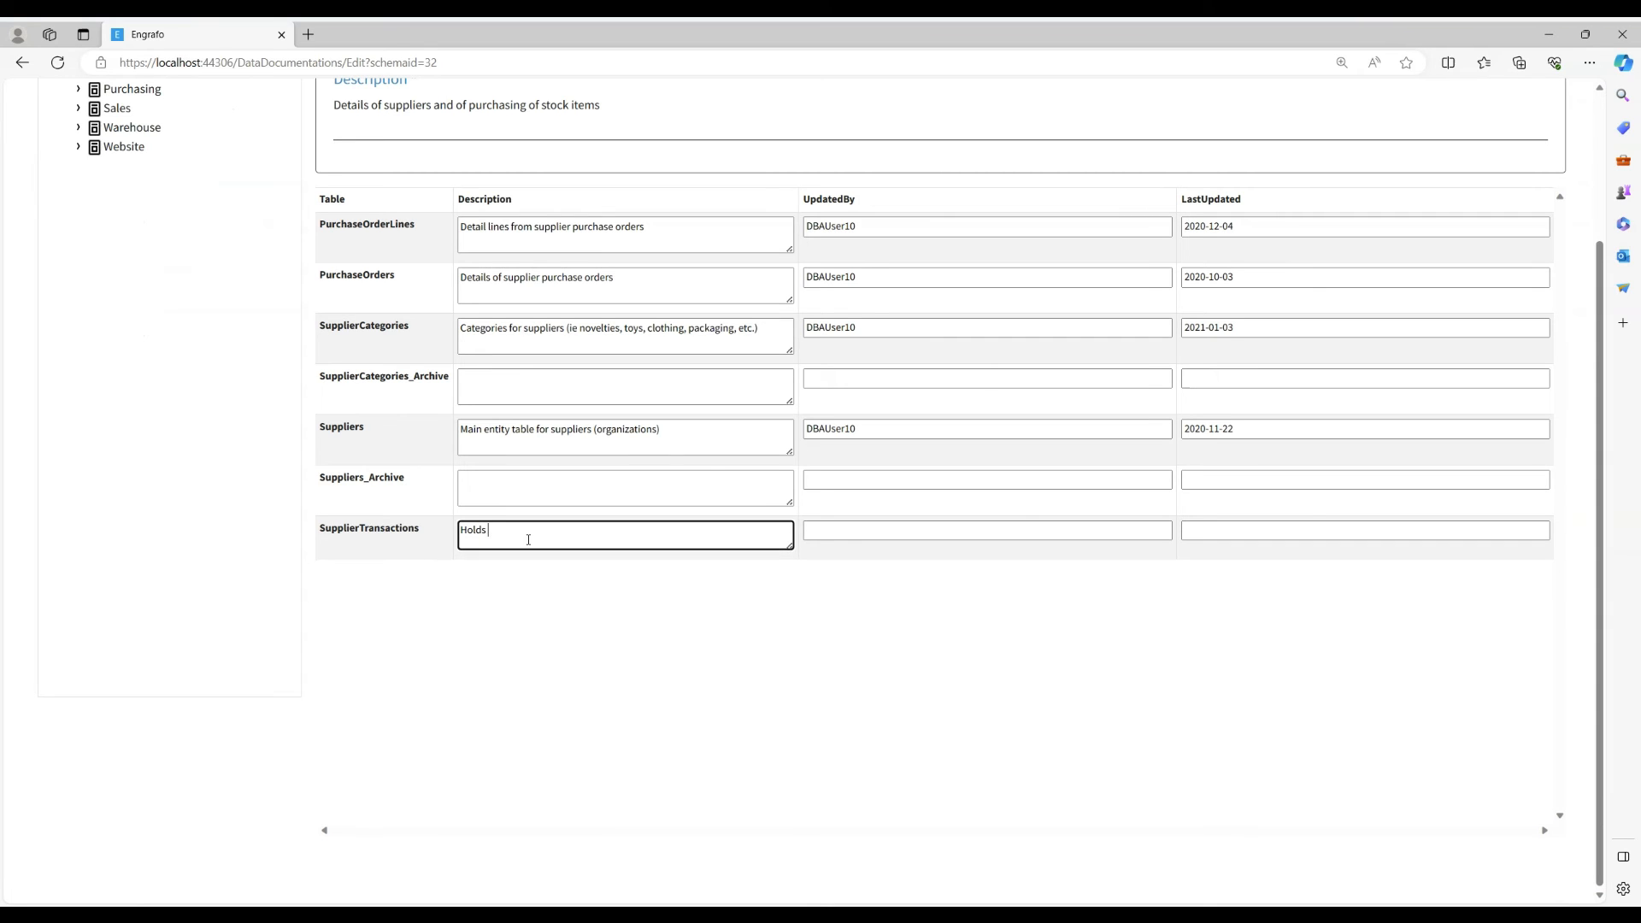
{"action": "type", "text": "trans"}
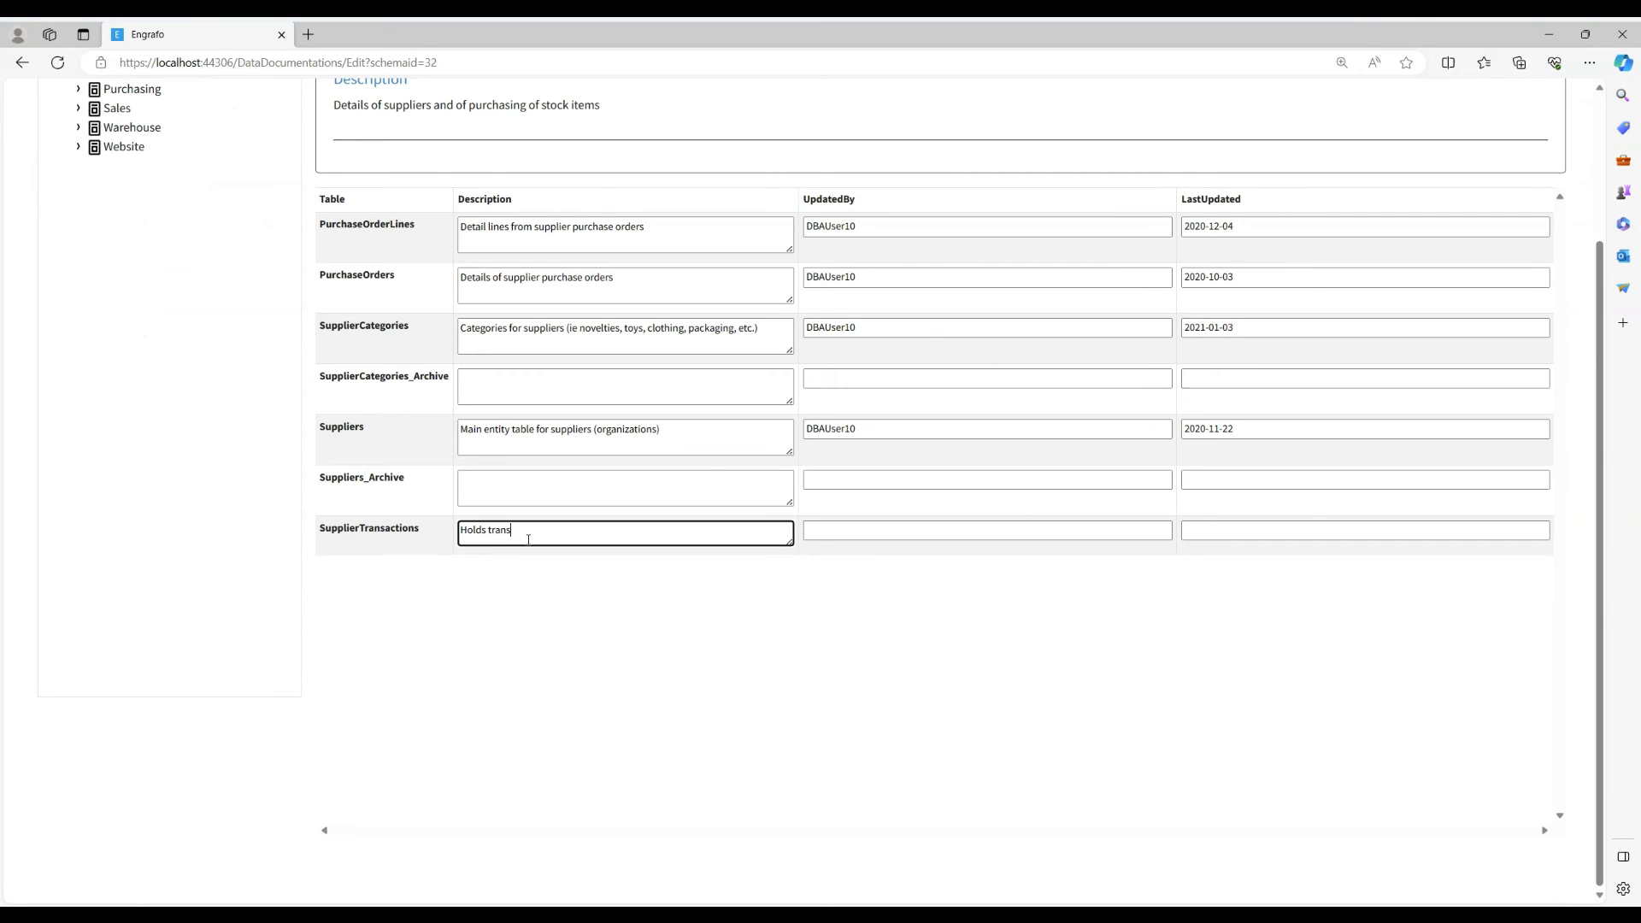
{"action": "type", "text": "actions."}
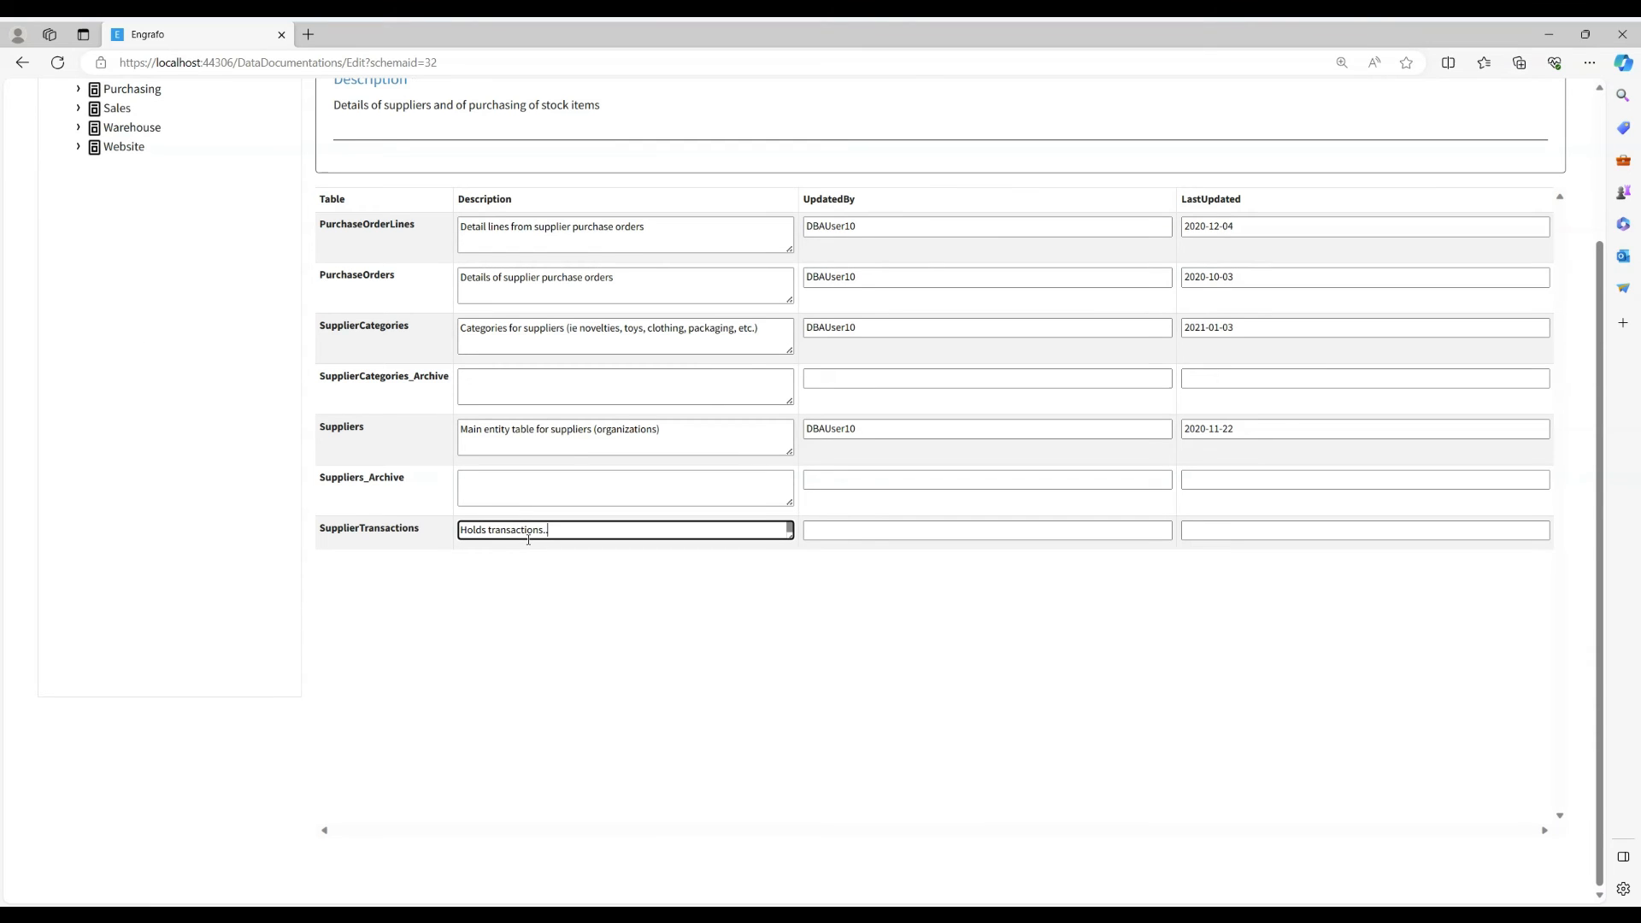
{"action": "type", "text": ".."}
- Set the descriptions of the Suppliers_Archive and SupplierCategories_Archive tables to "NA" and leave edit mode
{"action": "left_click", "coordinate": [493, 490]}
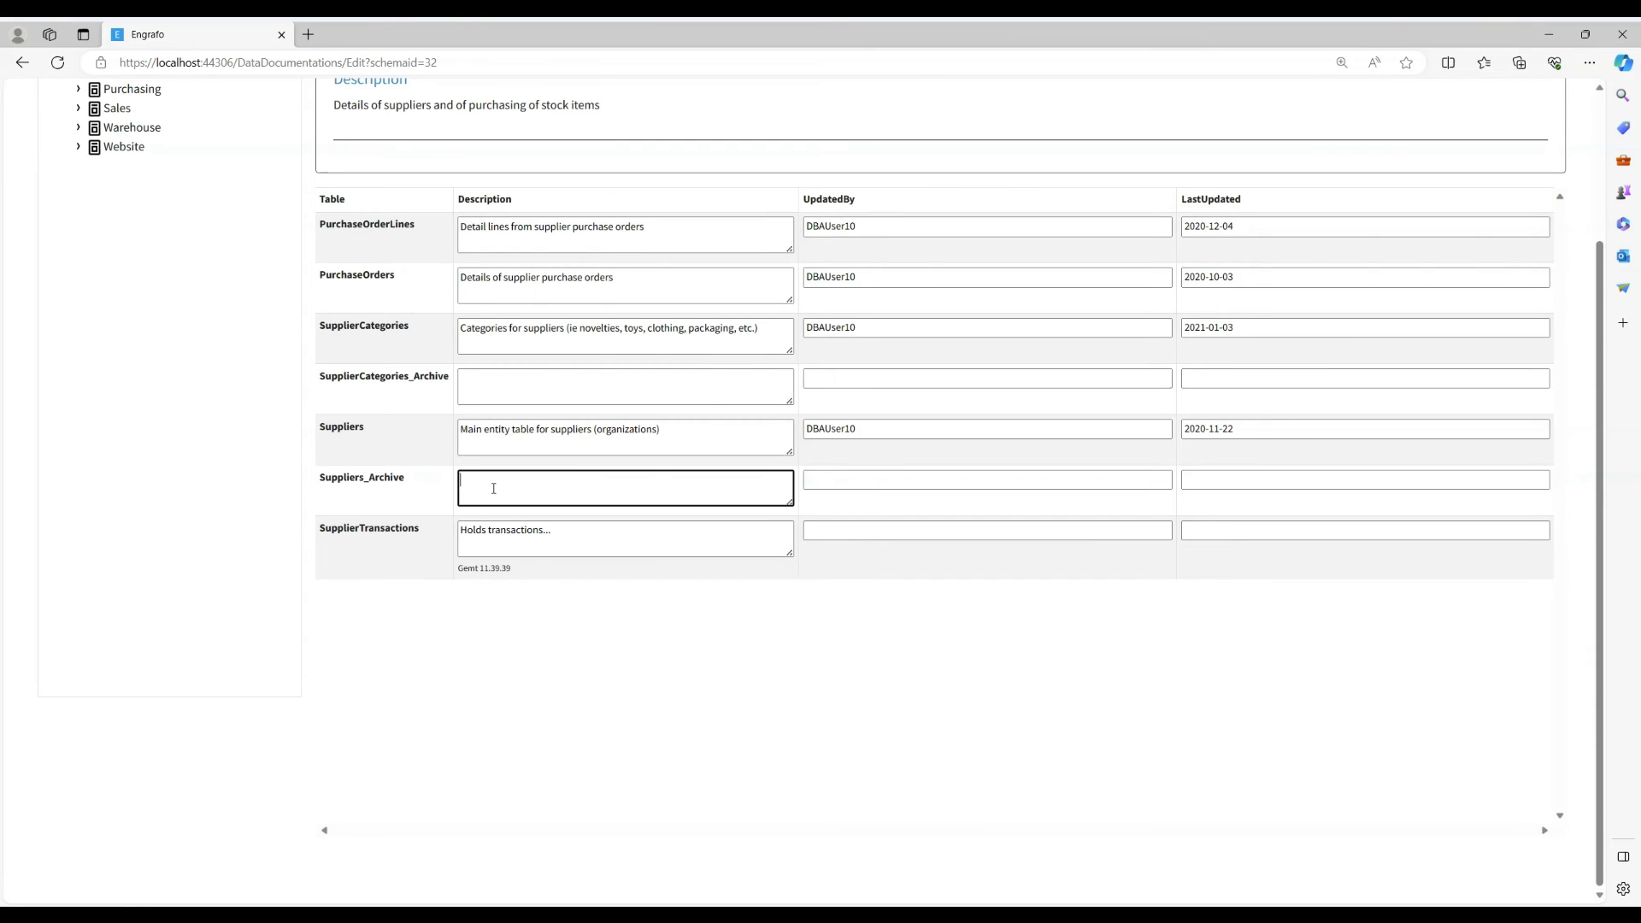
{"action": "type", "text": "NA"}
{"action": "scroll", "coordinate": [494, 488], "scroll_direction": "up", "scroll_amount": 2}
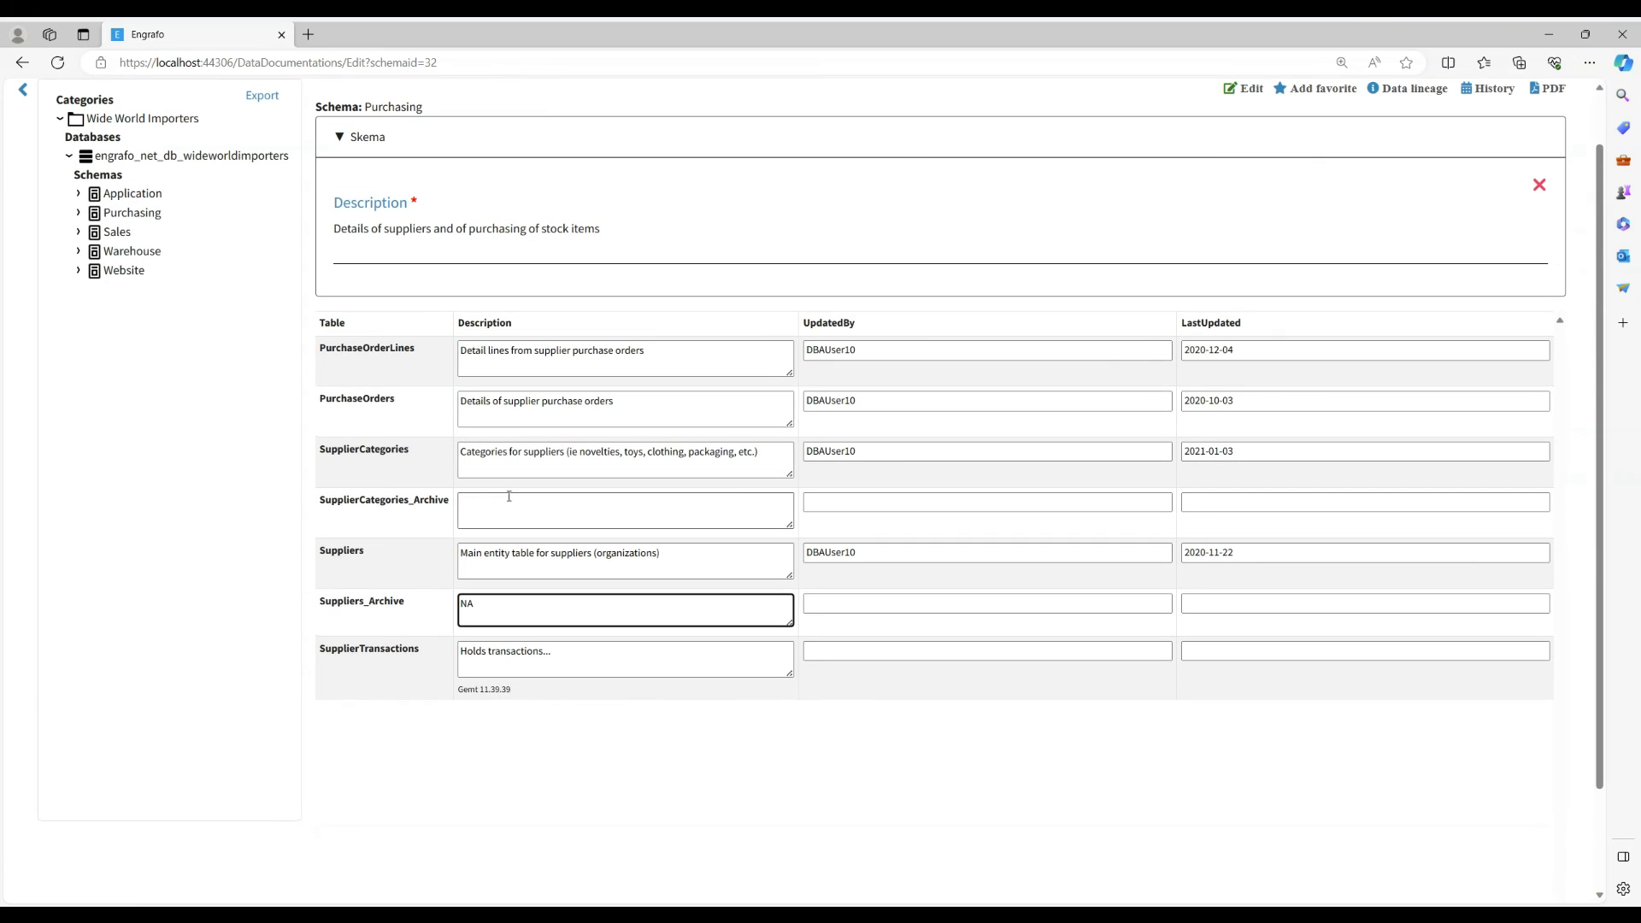
{"action": "left_click", "coordinate": [511, 510]}
{"action": "type", "text": "NA"}
{"action": "key", "text": "Tab"}
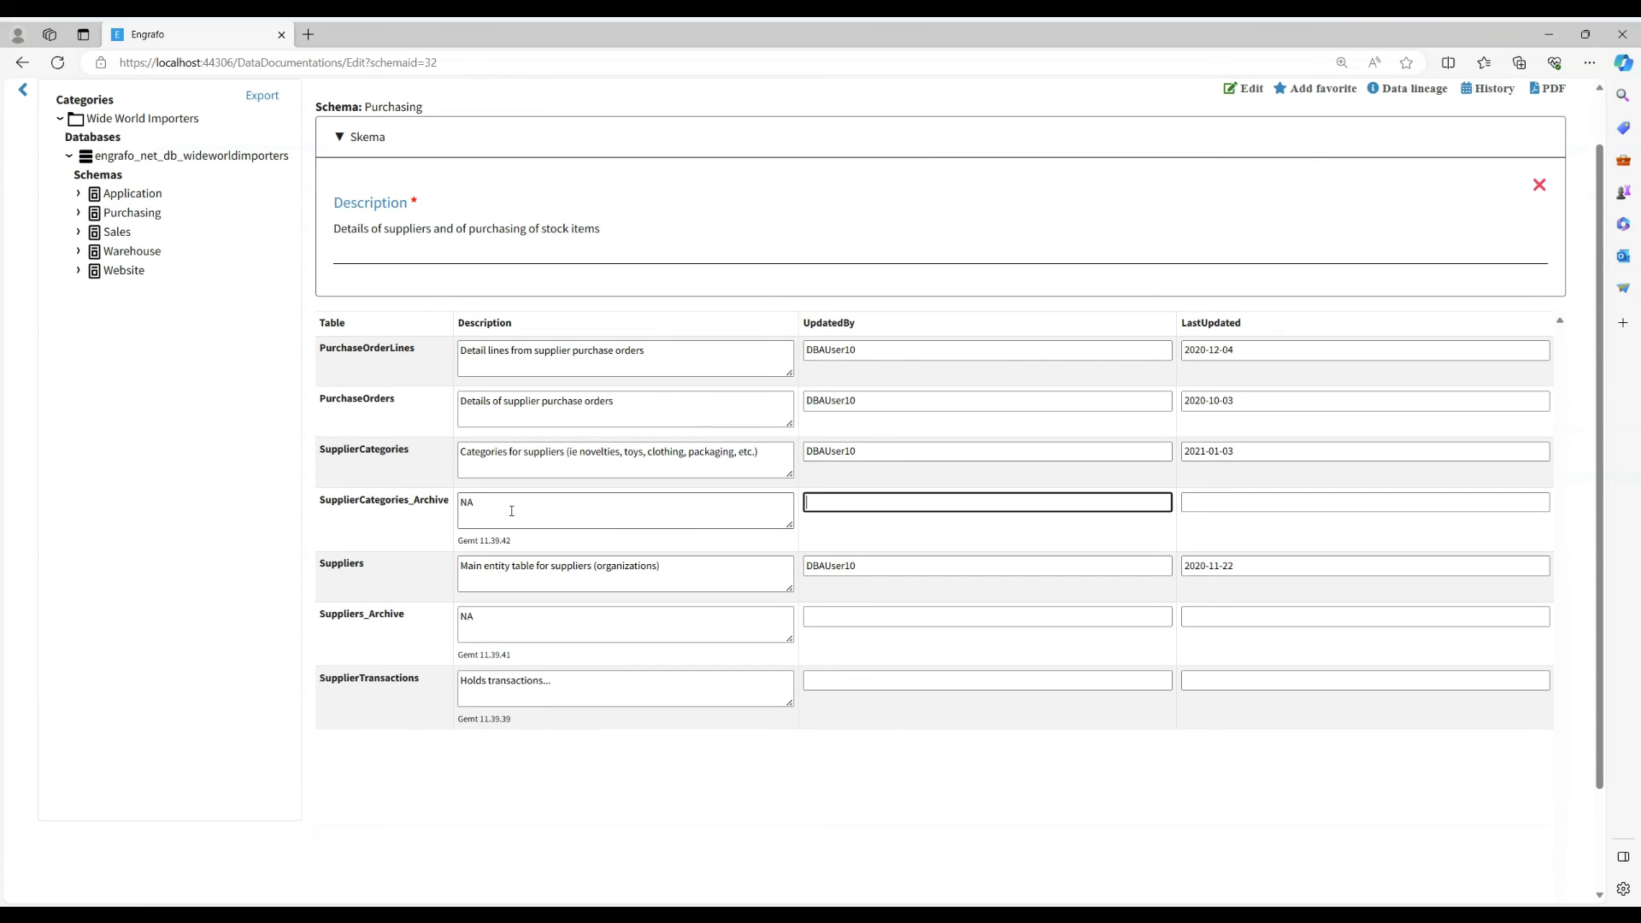
{"action": "key", "text": "Tab"}
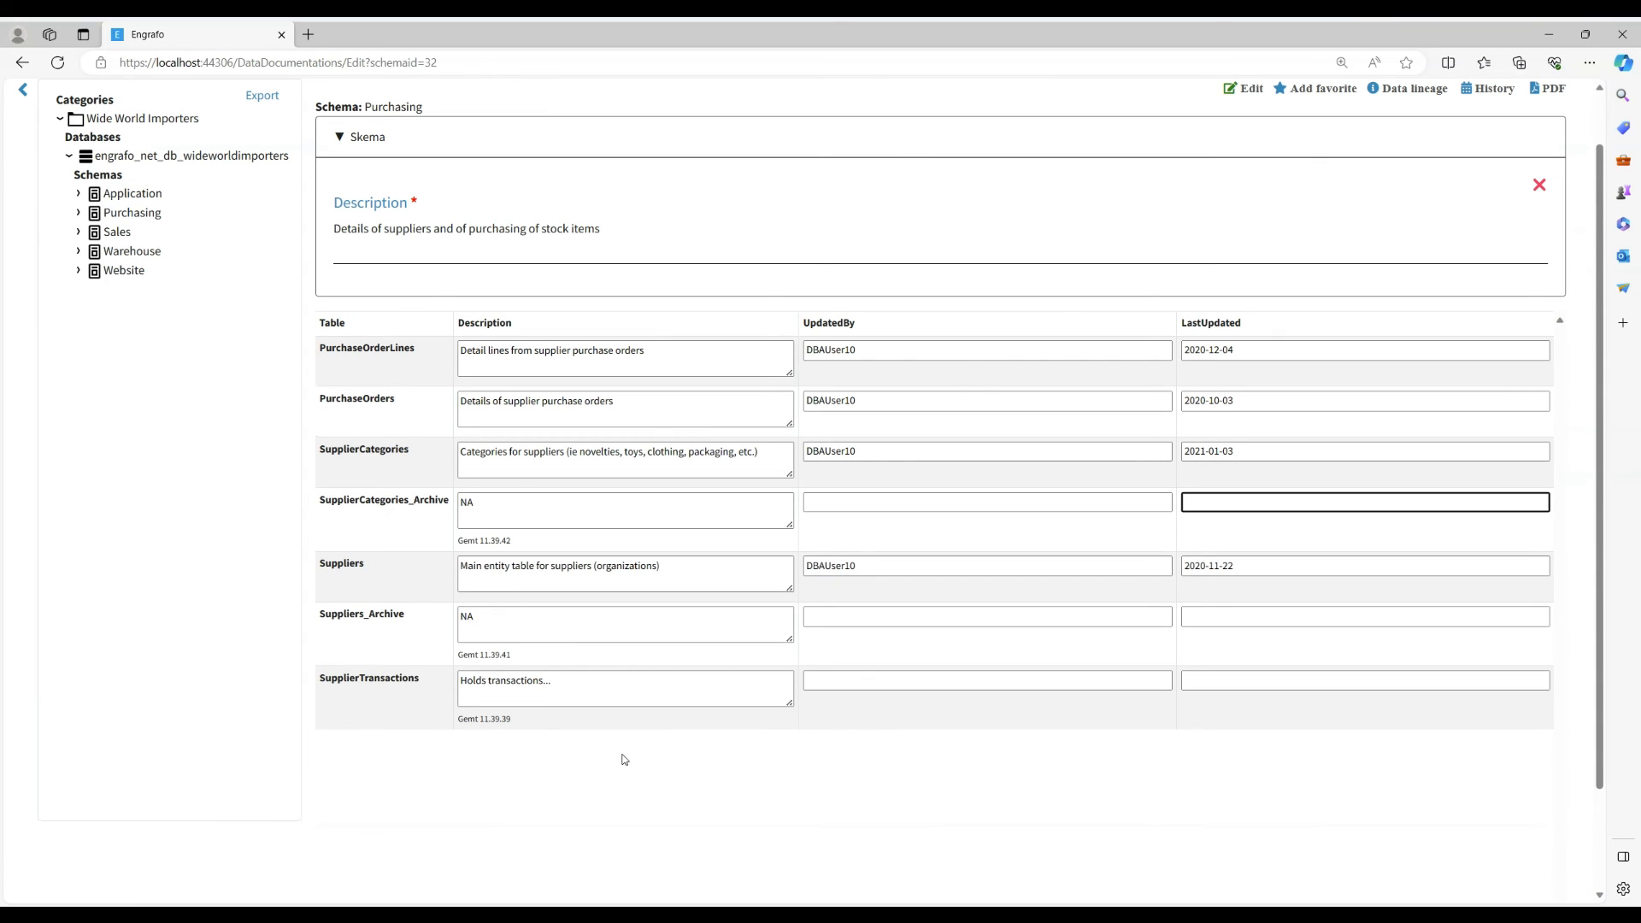
{"action": "left_click", "coordinate": [1244, 89]}
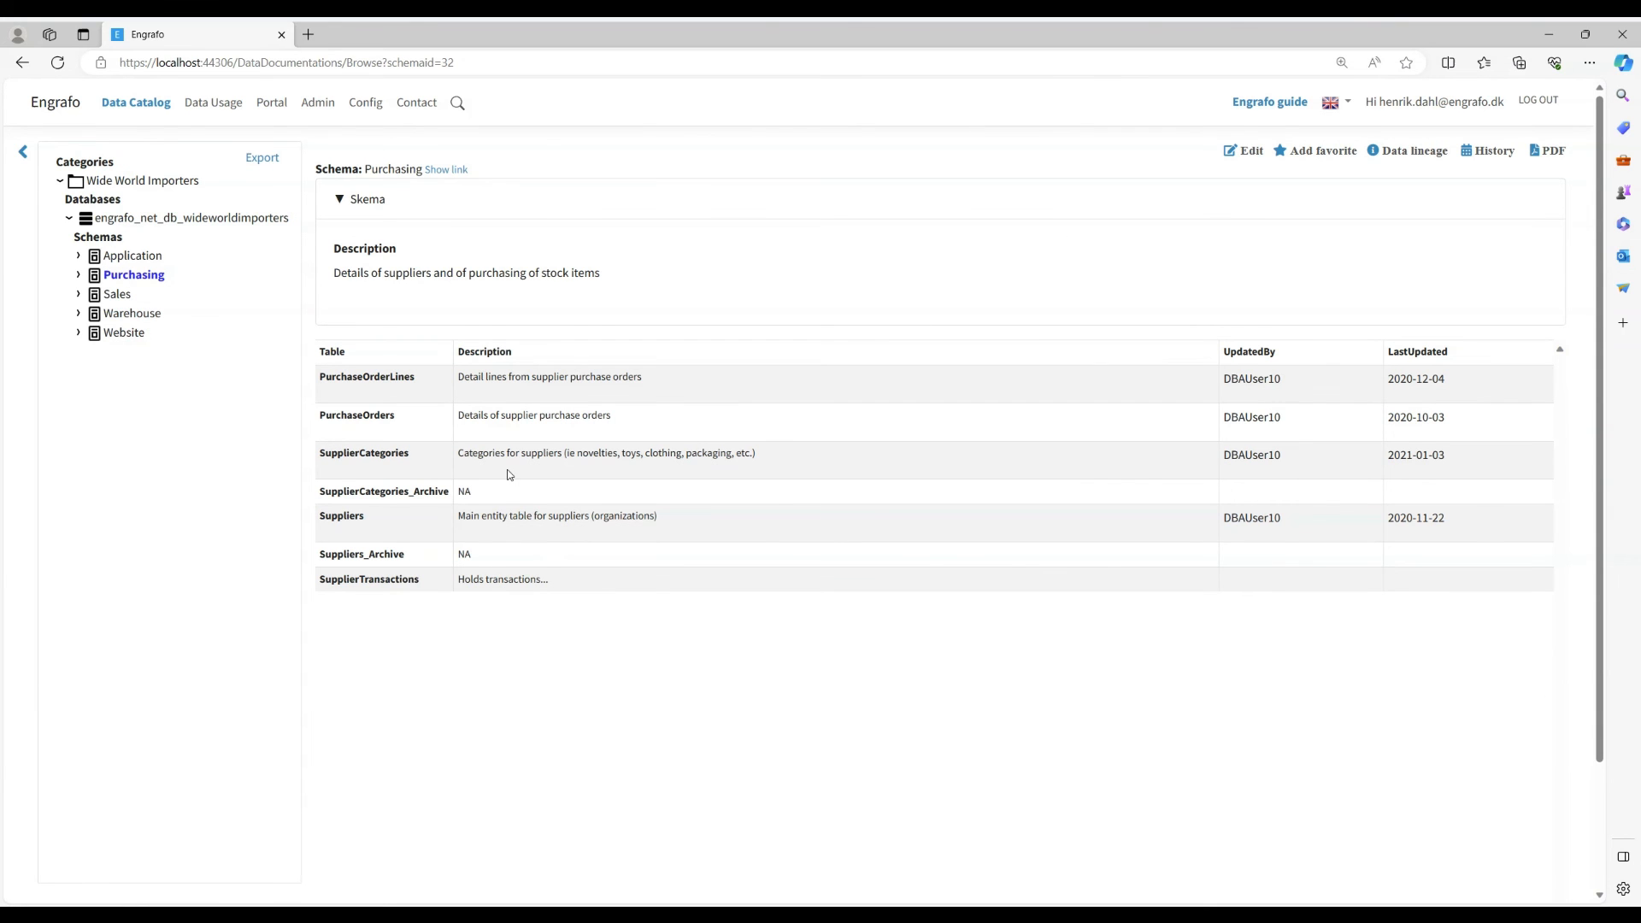
- View the column descriptions of the PurchaseOrderLines table in the Purchasing schema and expand its column list
{"action": "left_click", "coordinate": [79, 275]}
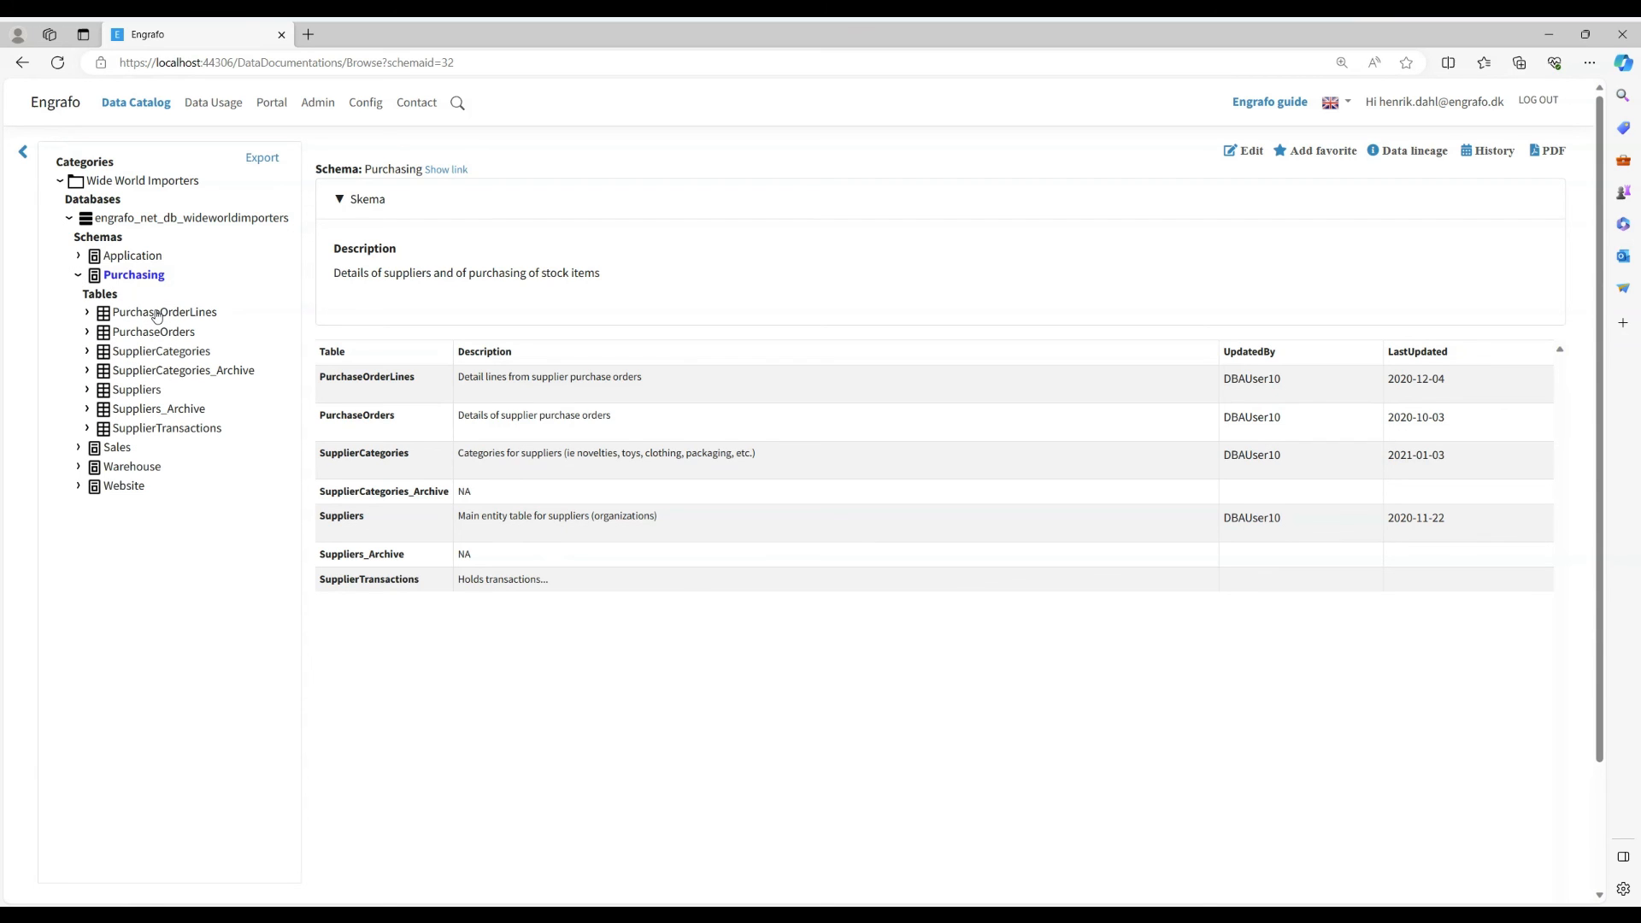
{"action": "left_click", "coordinate": [158, 315]}
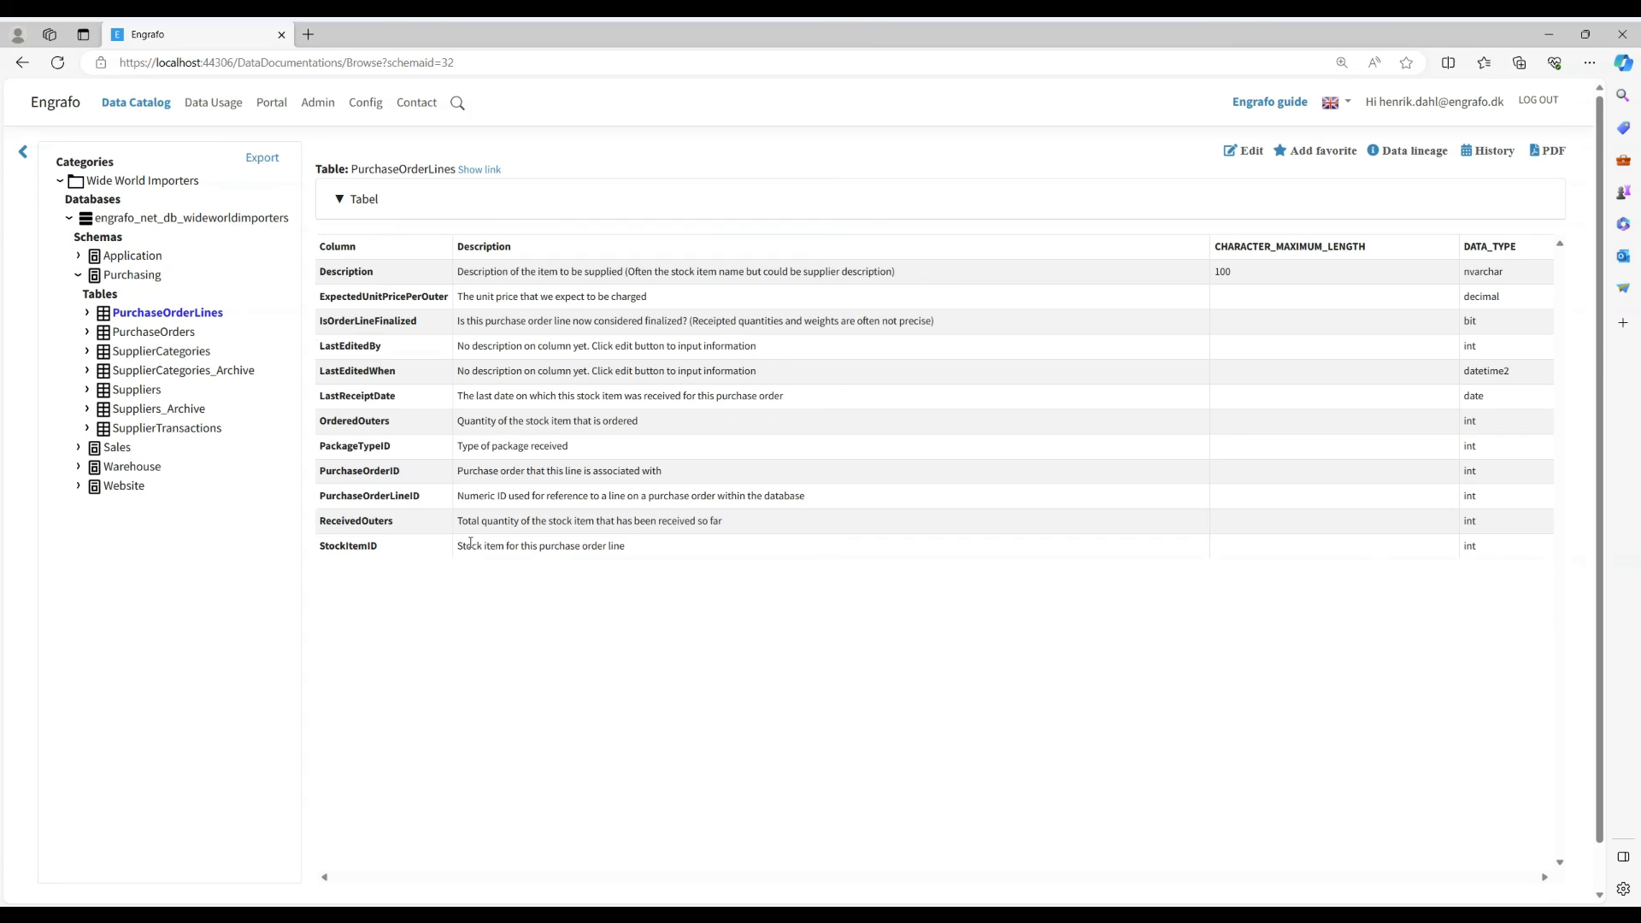
{"action": "left_click", "coordinate": [88, 314]}
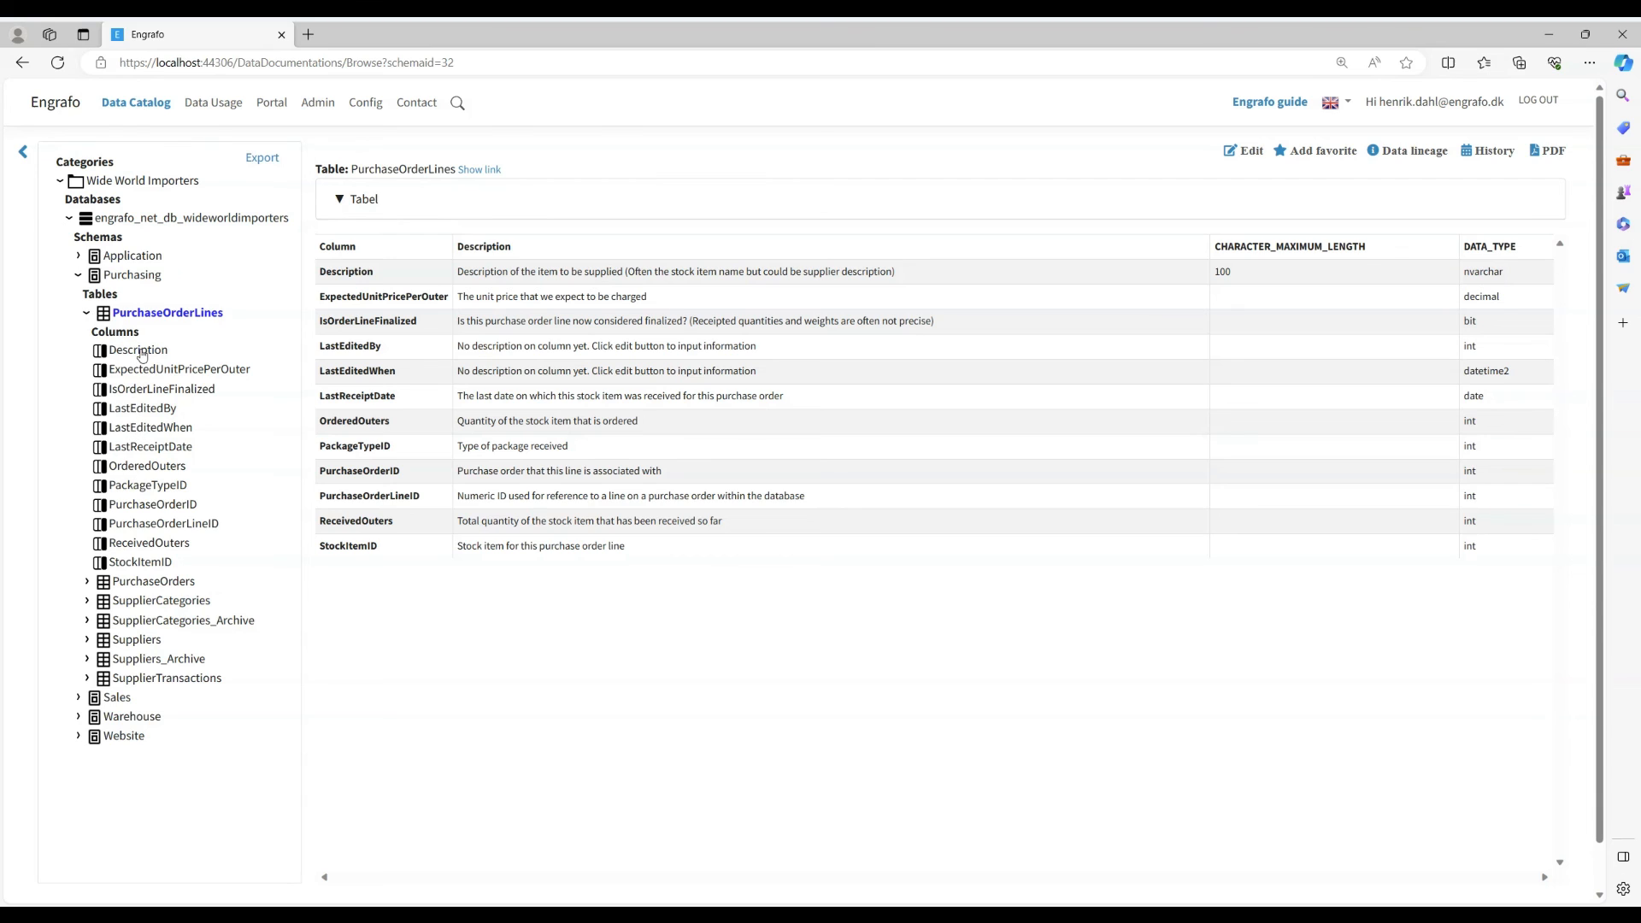